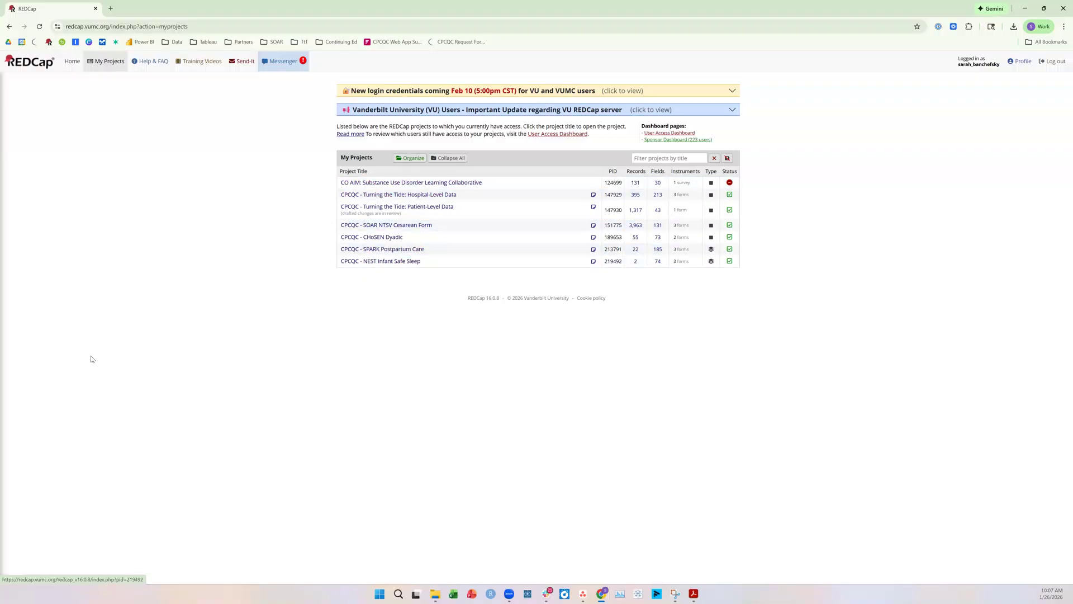
Open the Record Status Dashboard of the CPCQC - NEST Infant Safe Sleep project
click(42, 68)
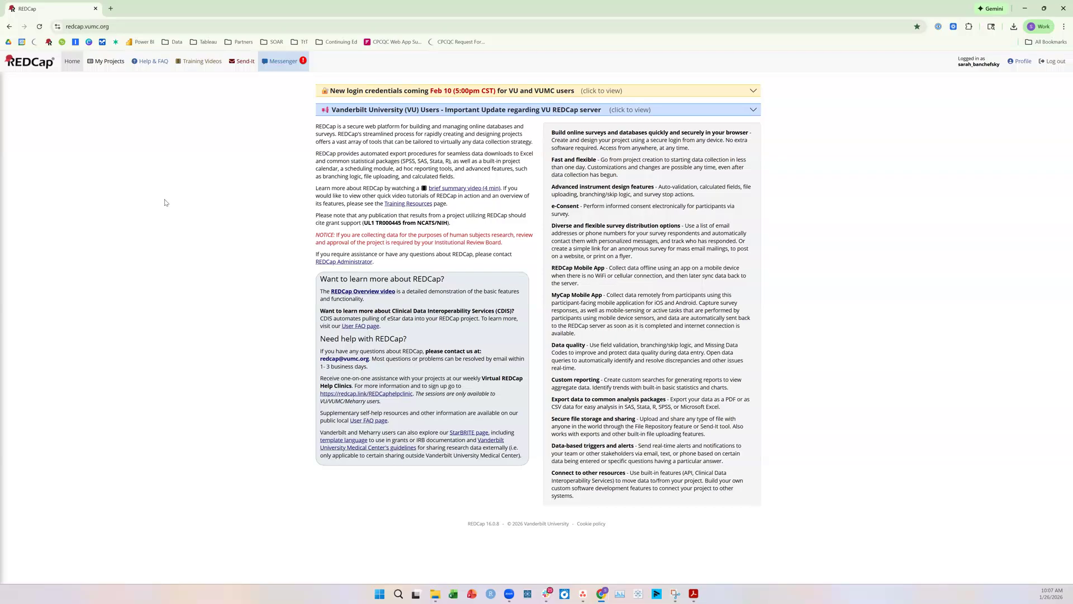
click(115, 71)
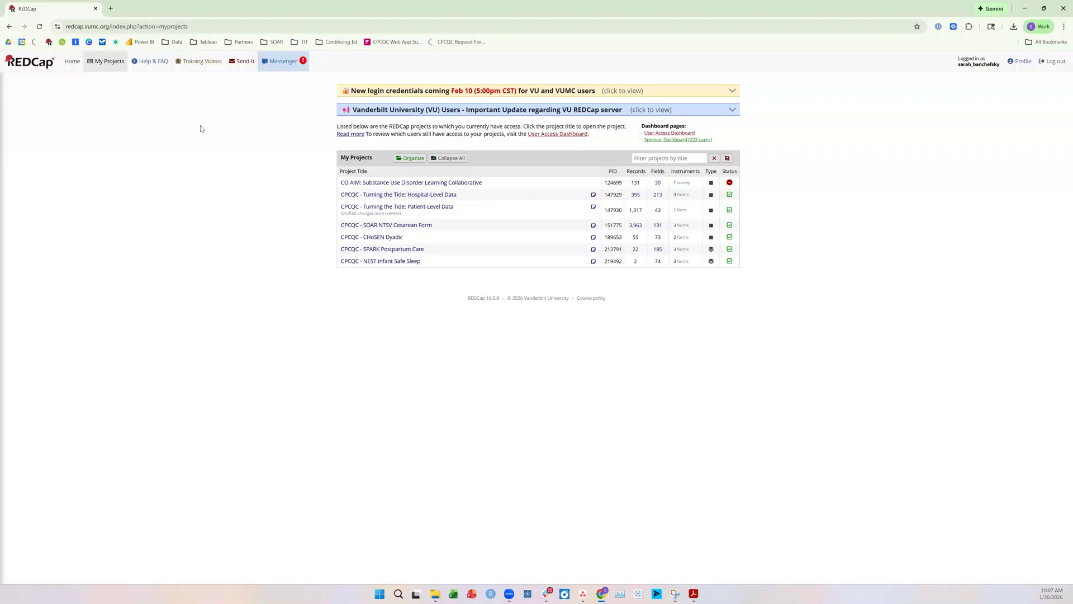
click(367, 265)
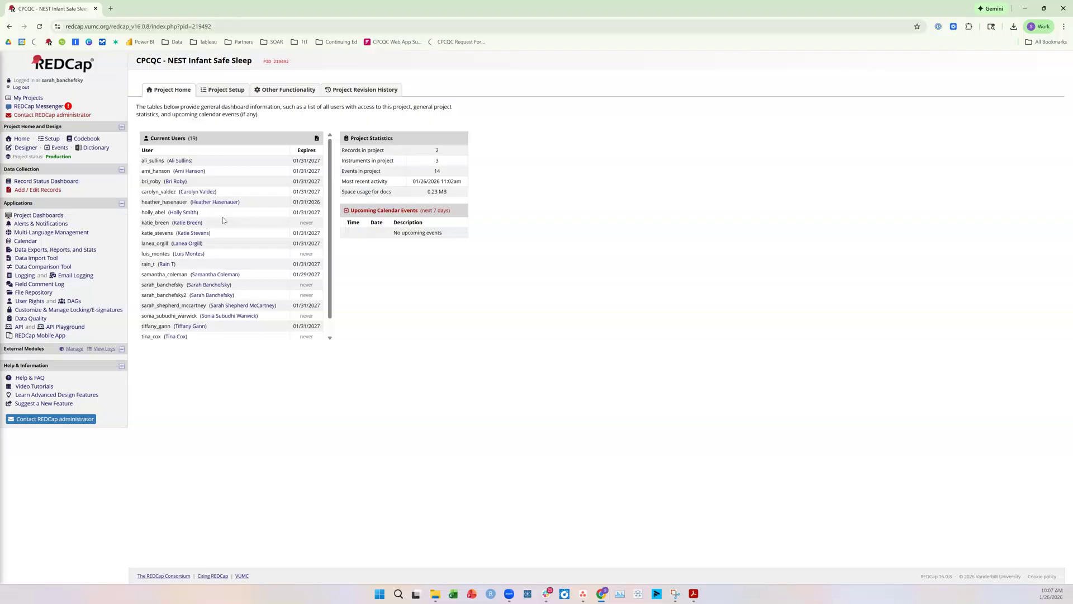
drag(39, 169, 3, 169)
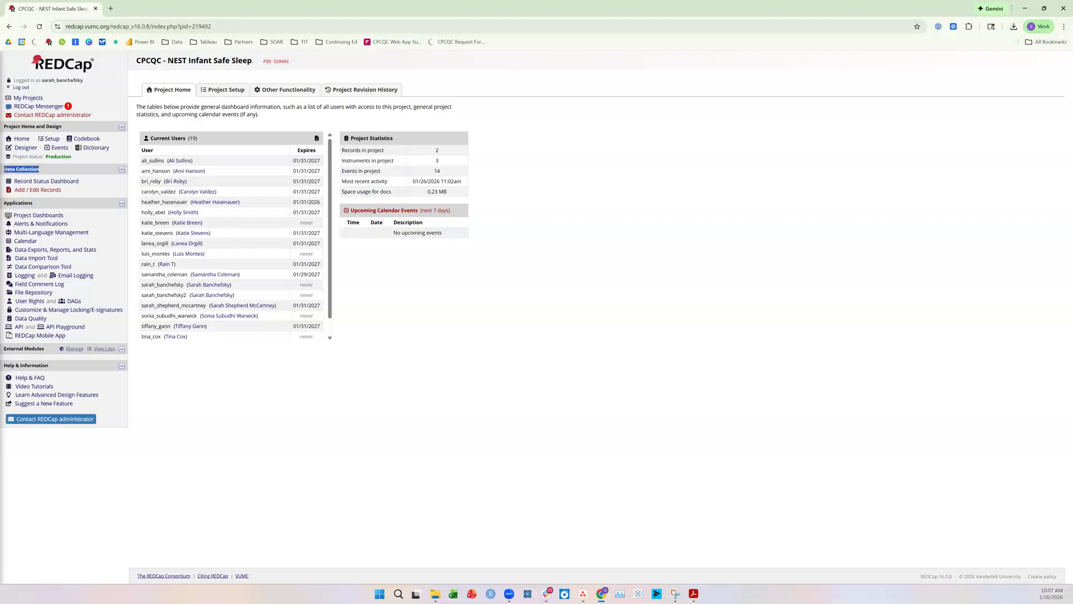
click(59, 184)
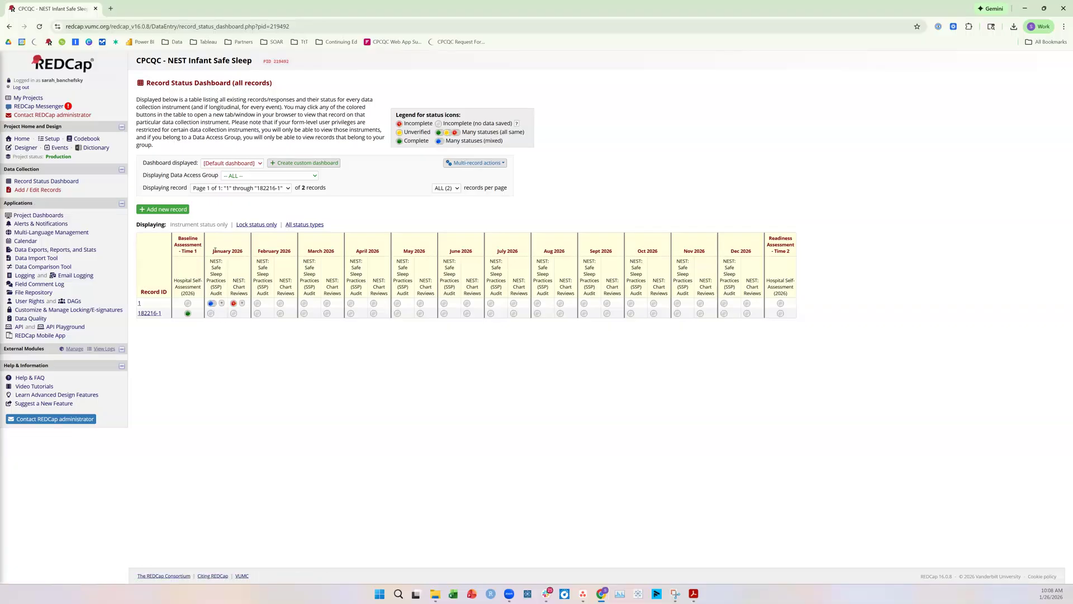
Examine the dashboard's baseline, readiness and monthly event columns, and list the January 2026 SSP Audit instances of record 1
drag(178, 239, 199, 252)
drag(770, 237, 791, 258)
click(792, 258)
drag(213, 250, 752, 256)
click(749, 252)
click(213, 305)
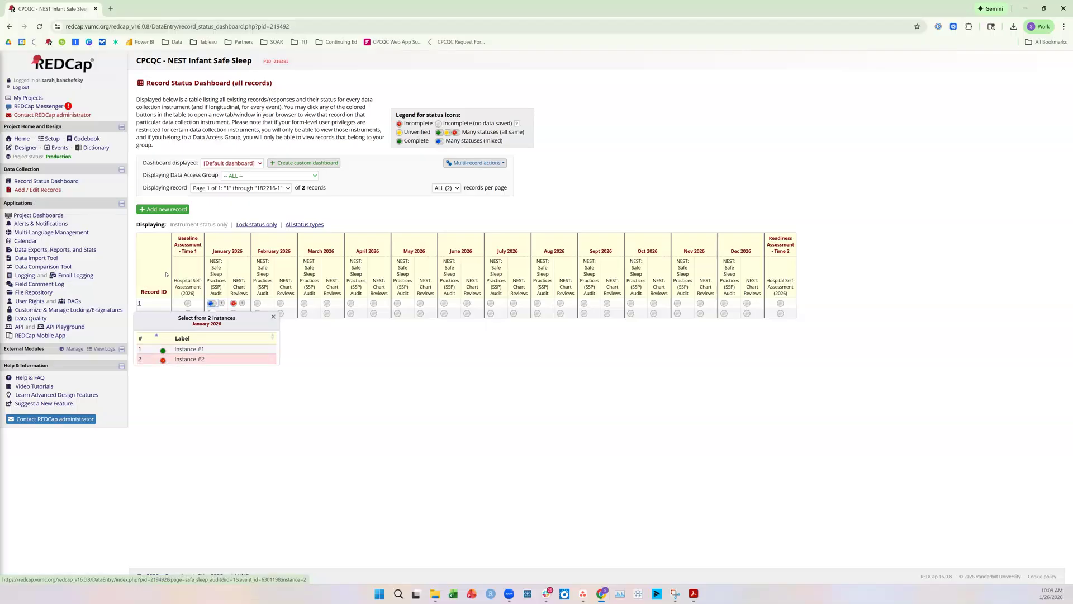
Add a new record, open its January 2026 Safe Sleep Practices (SSP) Audit form and read through the guidelines
click(170, 210)
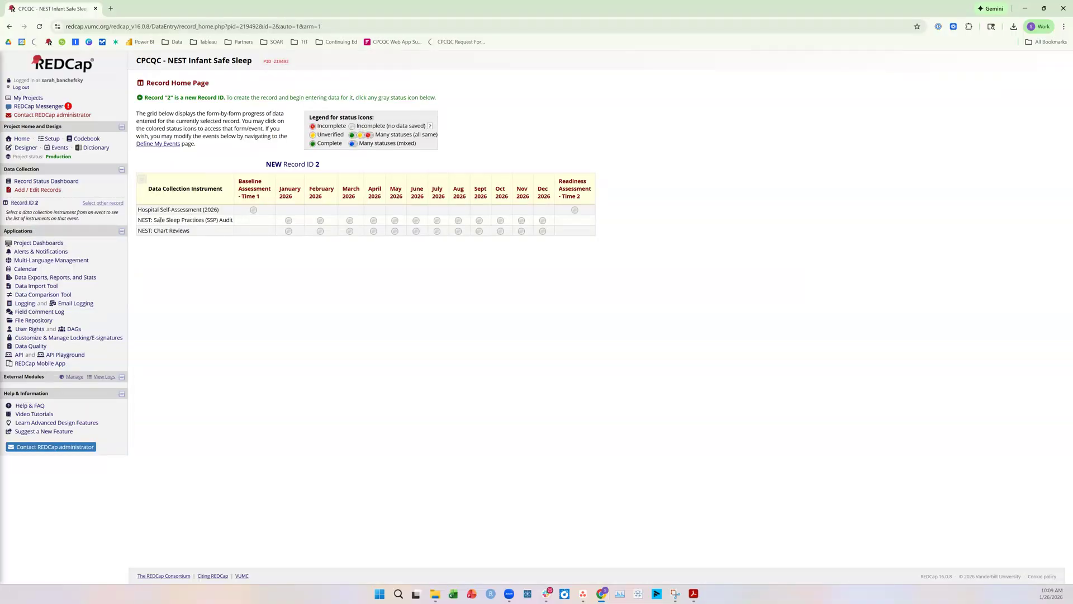
click(289, 222)
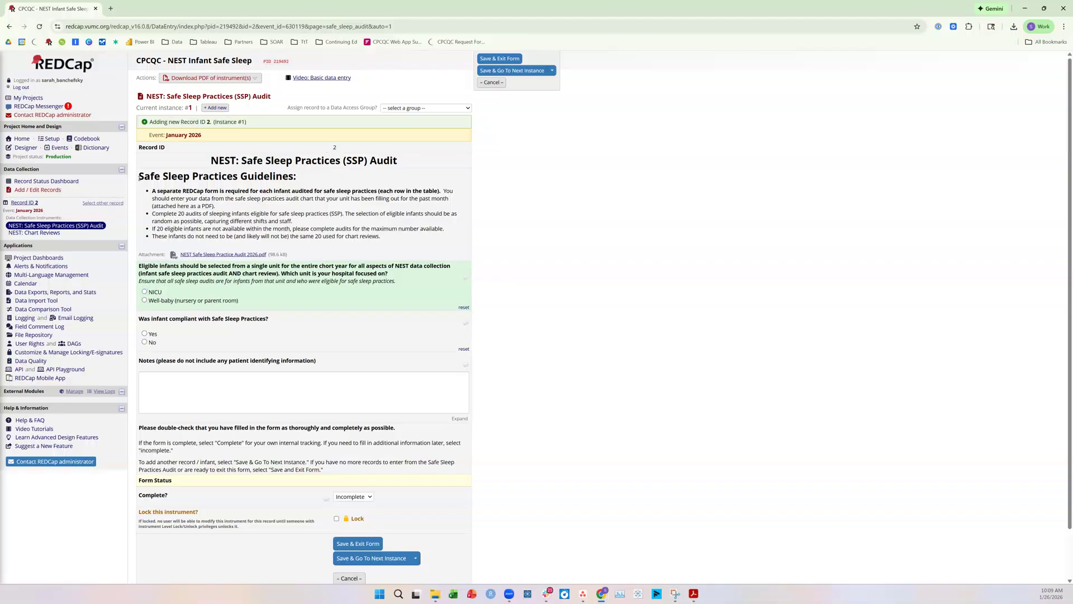
drag(138, 181, 299, 185)
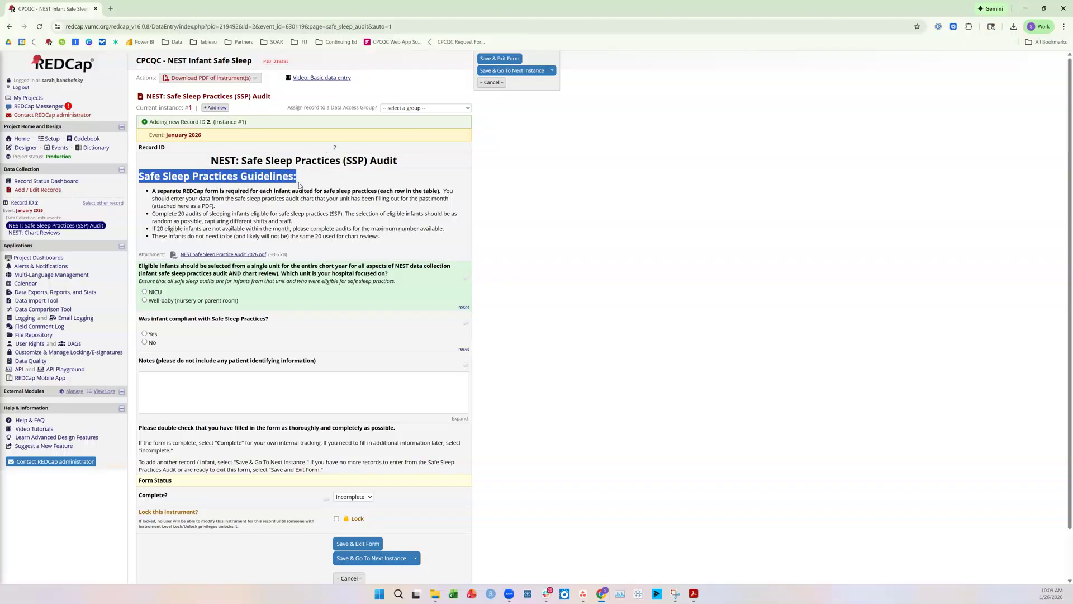
click(299, 184)
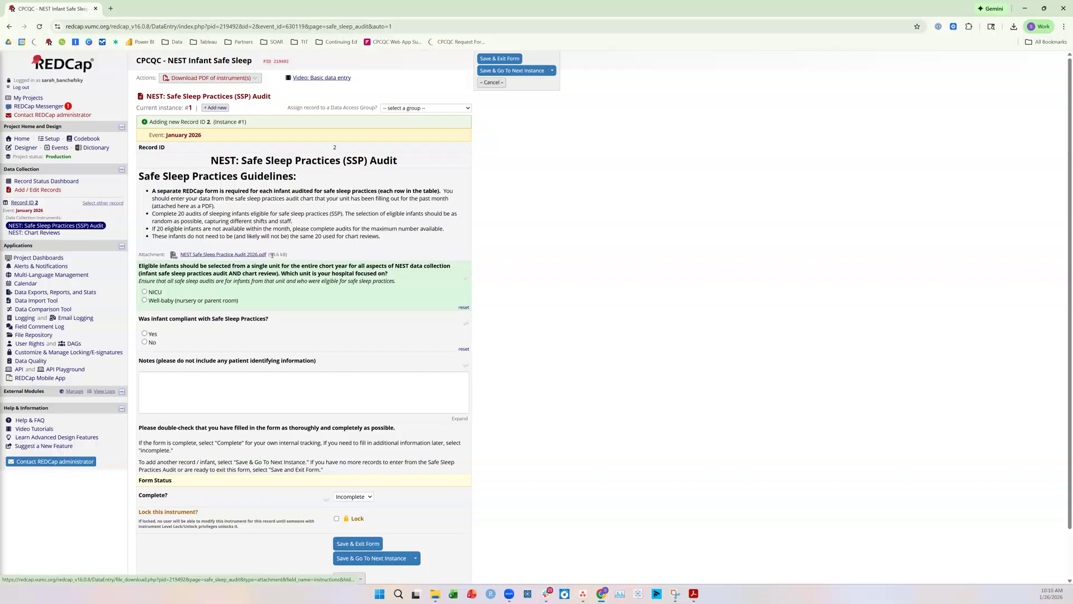
drag(272, 255, 180, 257)
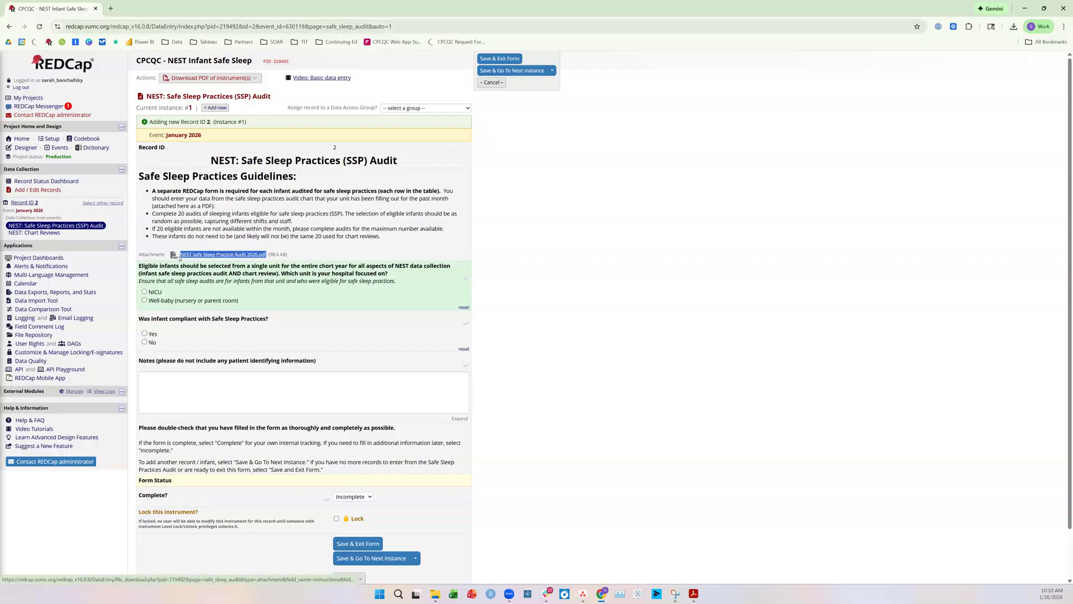
click(208, 258)
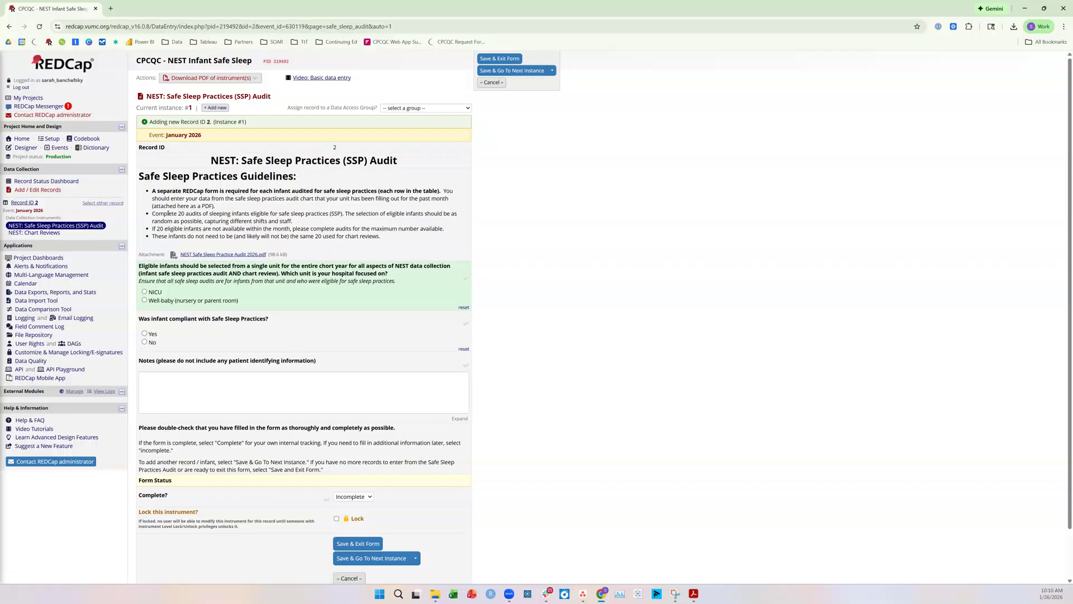
drag(153, 214, 353, 214)
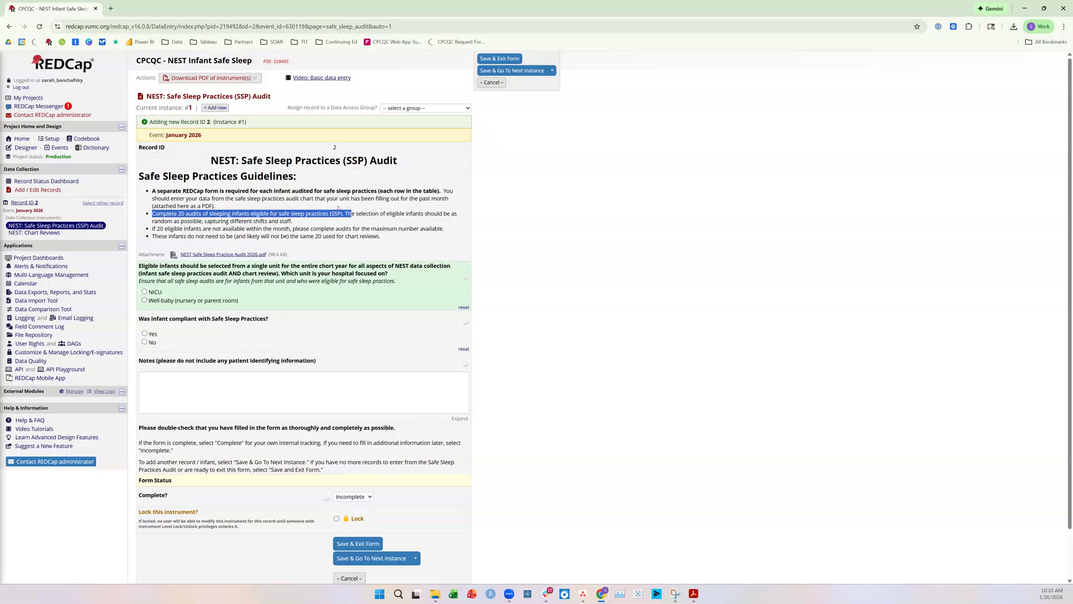
click(331, 198)
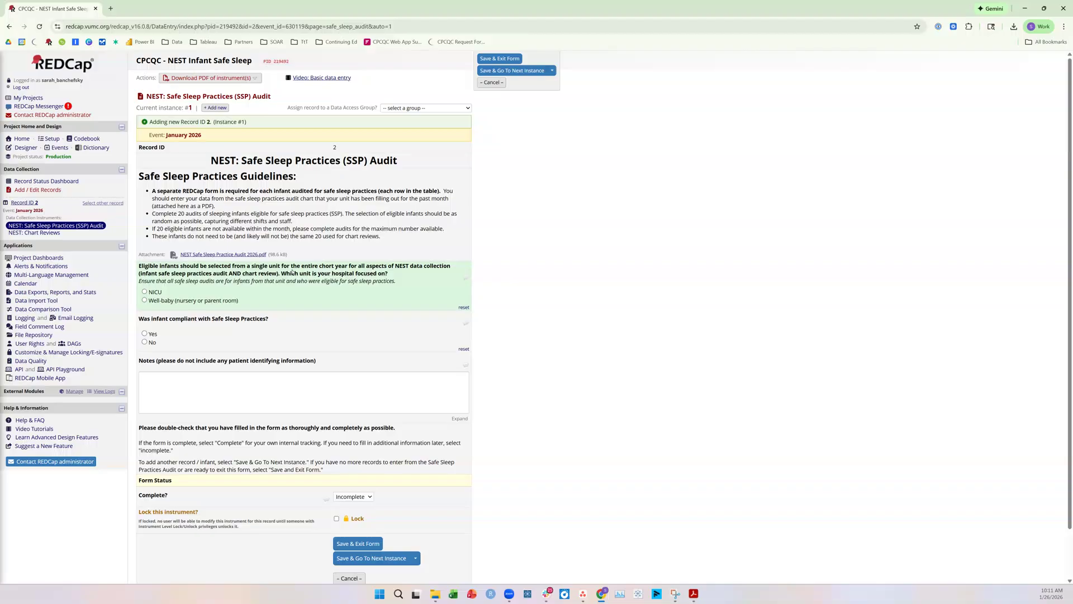
Fill in the first audit with NICU as the unit and Yes for safe sleep compliance, and set the form status to Complete
click(152, 295)
click(157, 337)
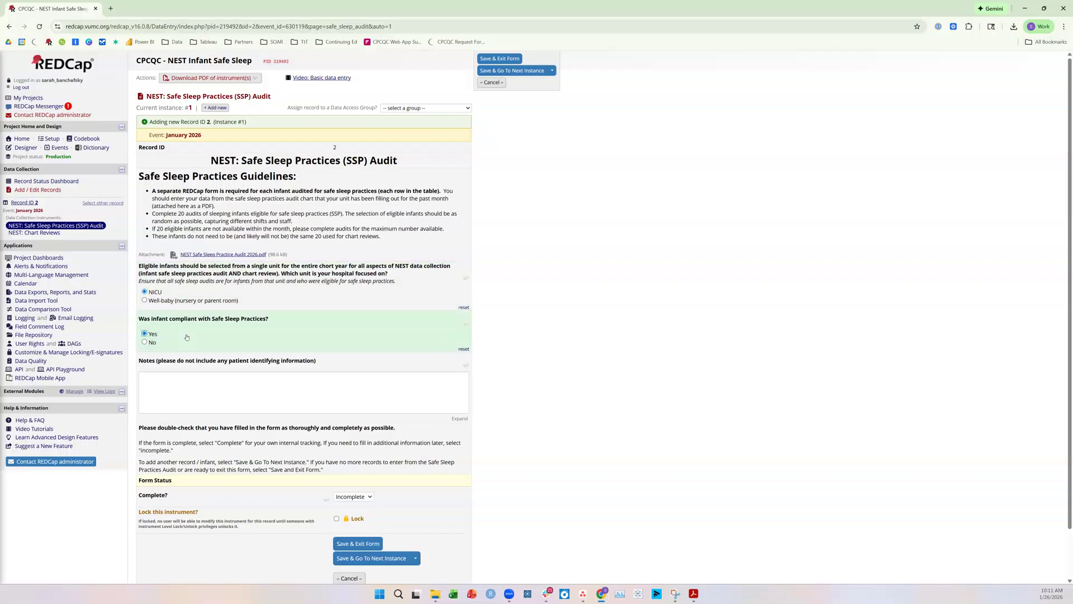
click(271, 384)
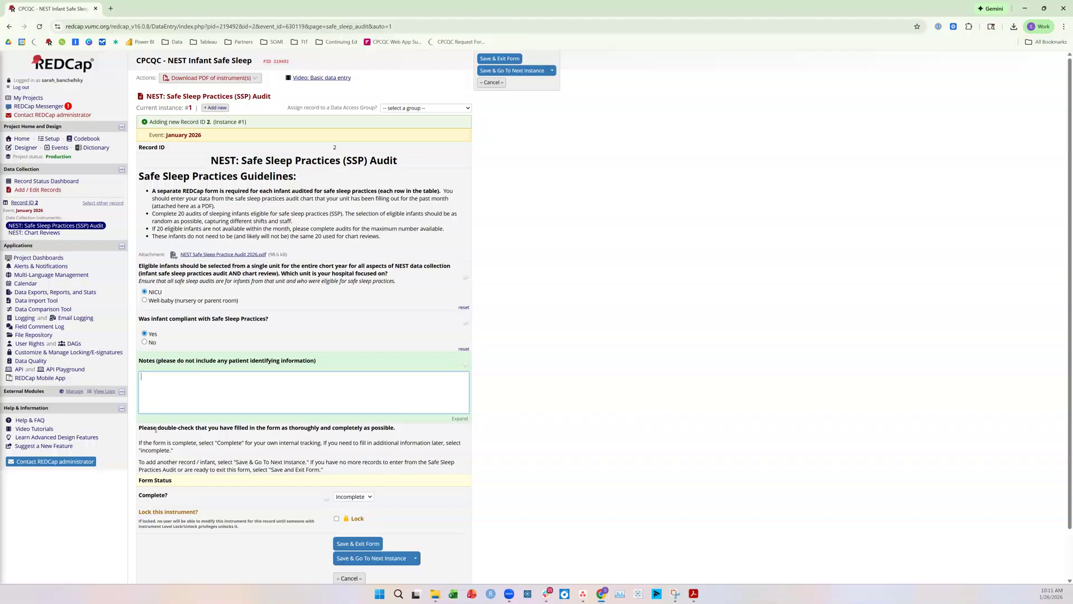
drag(139, 447, 205, 454)
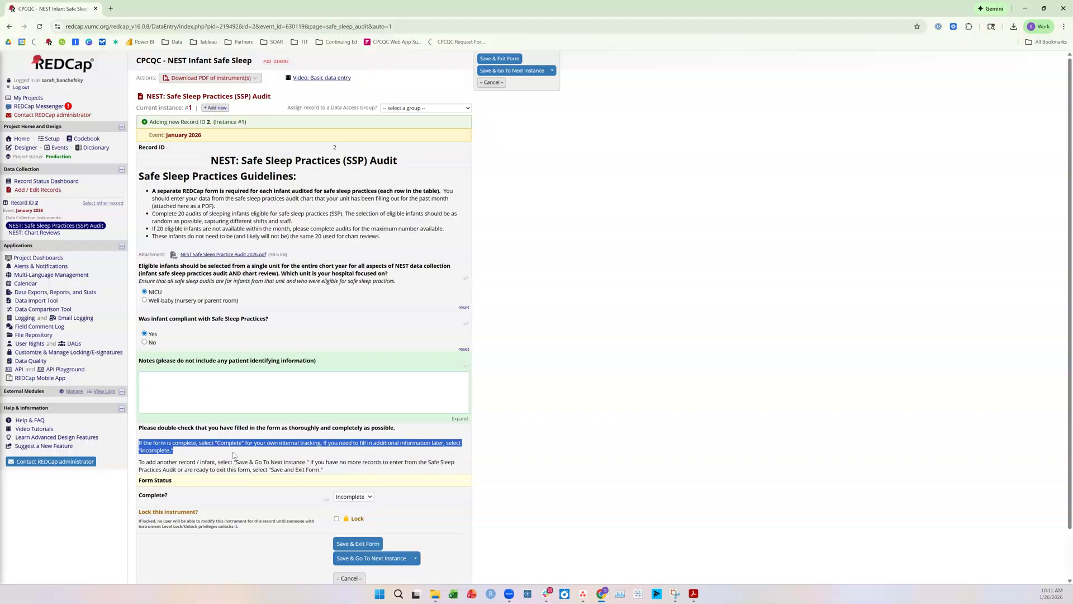
click(353, 497)
click(351, 528)
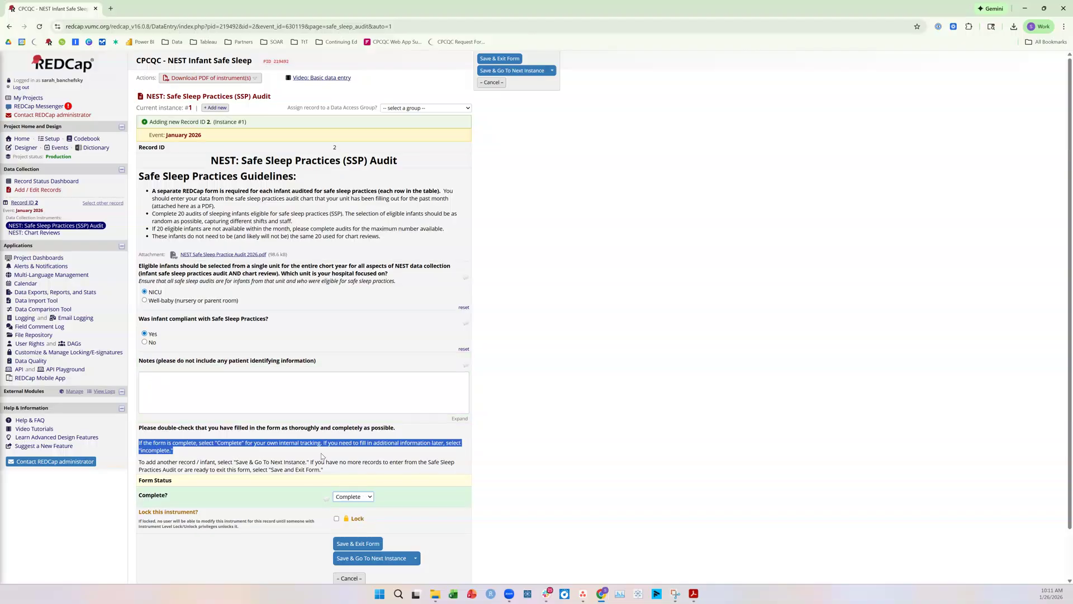
click(338, 461)
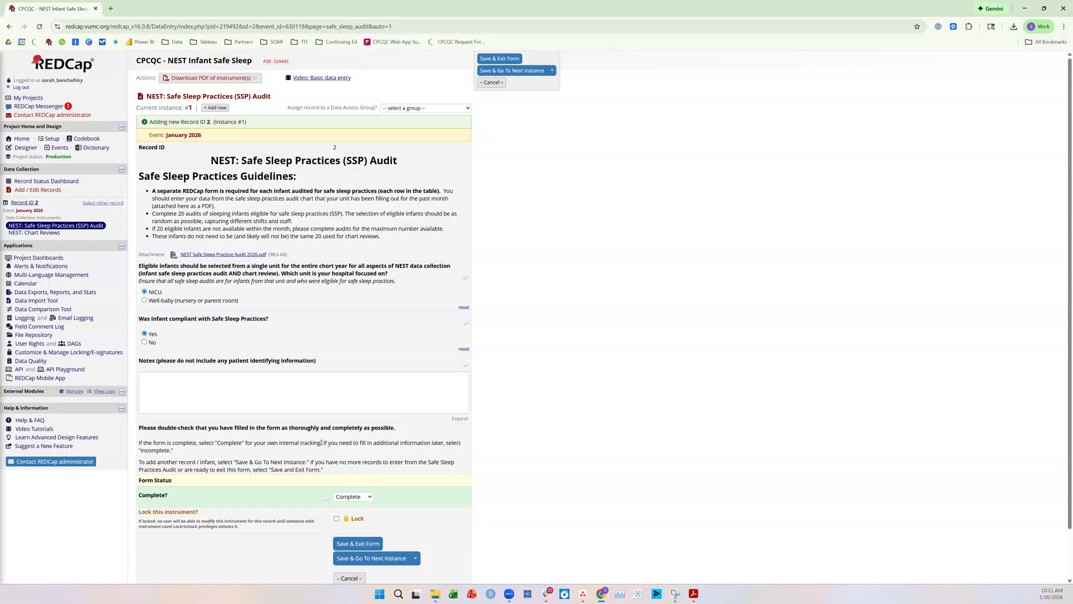
Check the form status choices, keep Complete, and save the audit while moving on to the next instance
click(361, 494)
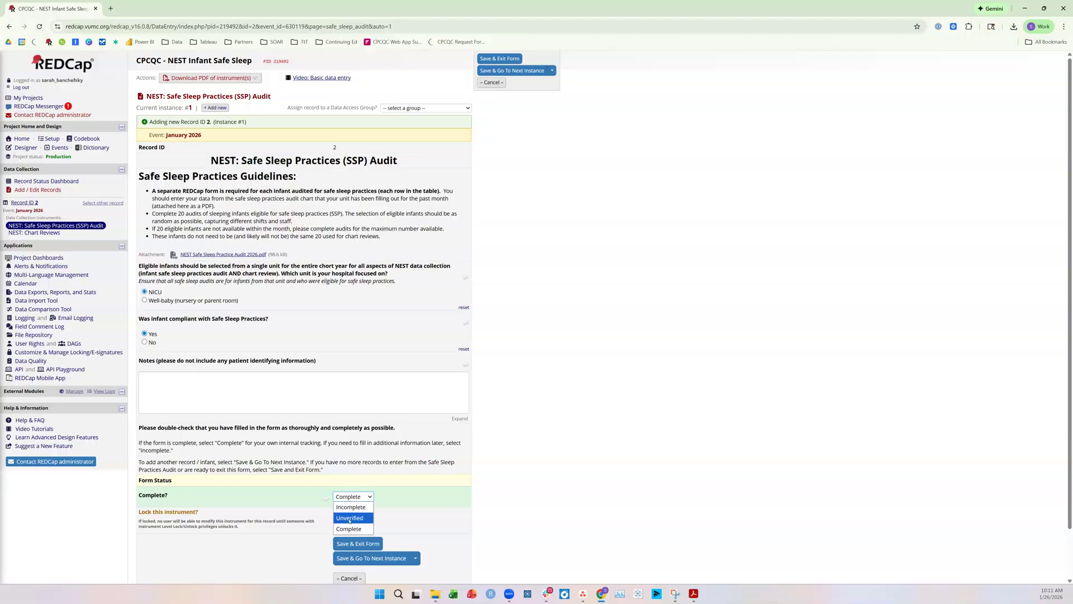
click(206, 501)
drag(139, 494, 248, 500)
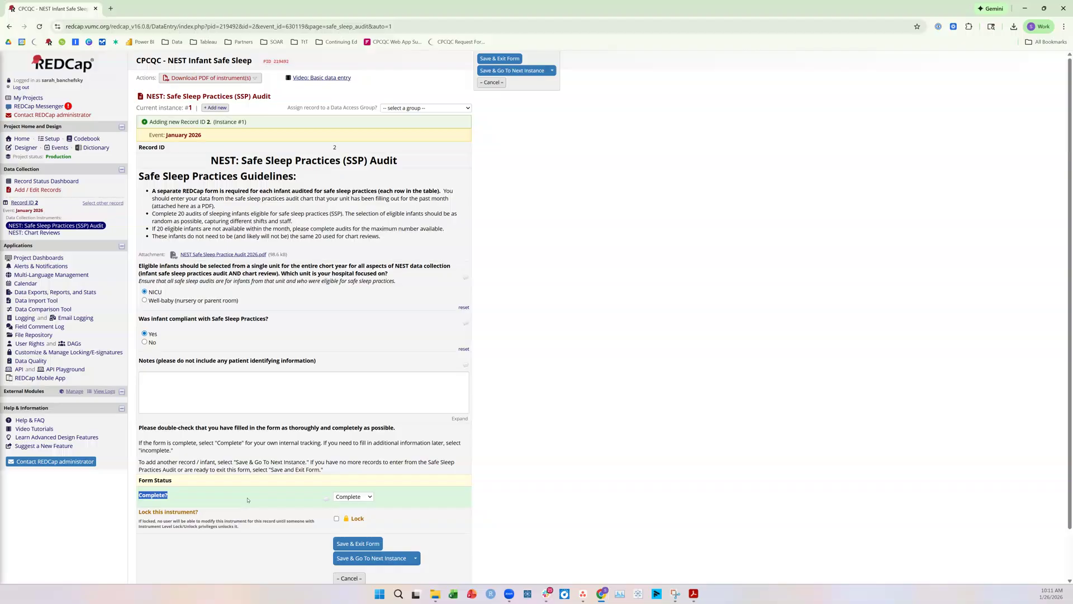
click(344, 498)
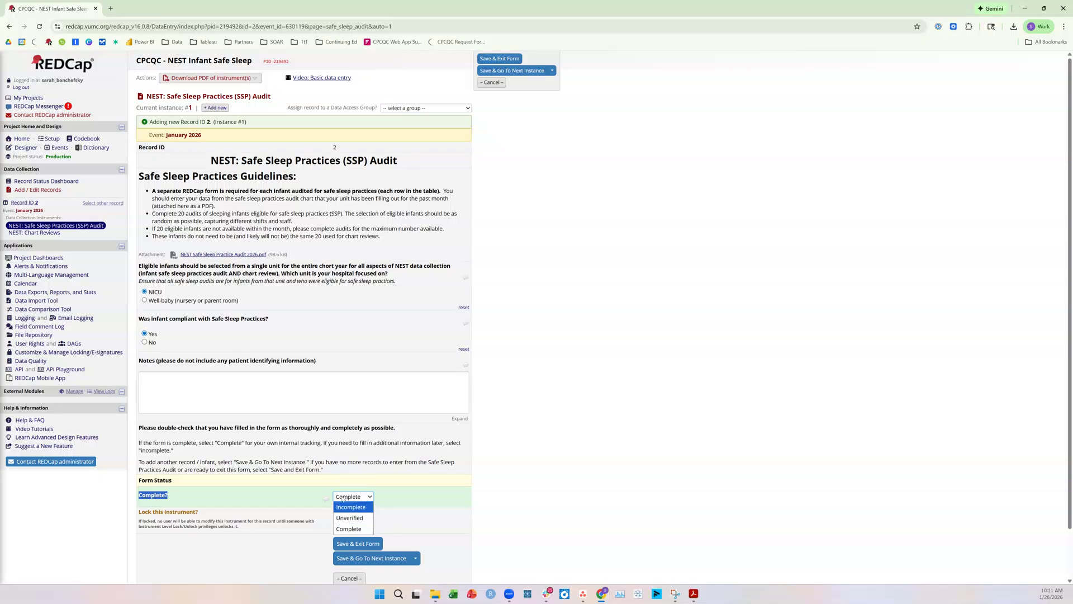
click(351, 529)
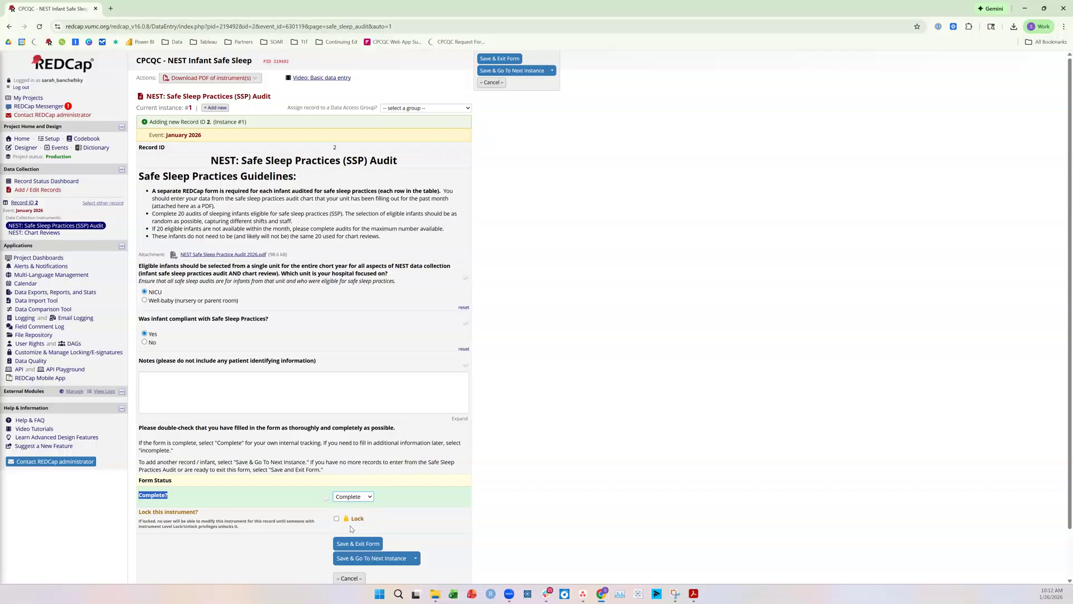
drag(141, 463, 303, 464)
click(303, 464)
click(366, 558)
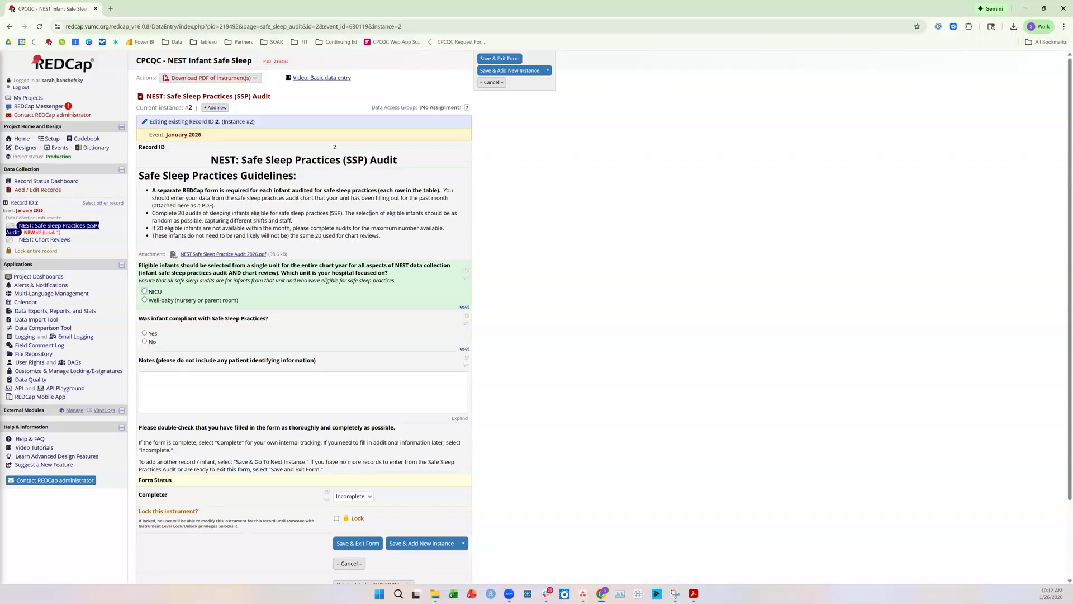
In the second audit instance, choose NICU as the unit and No for compliance with Safe Sleep Practices
scroll(370, 213, down, 1)
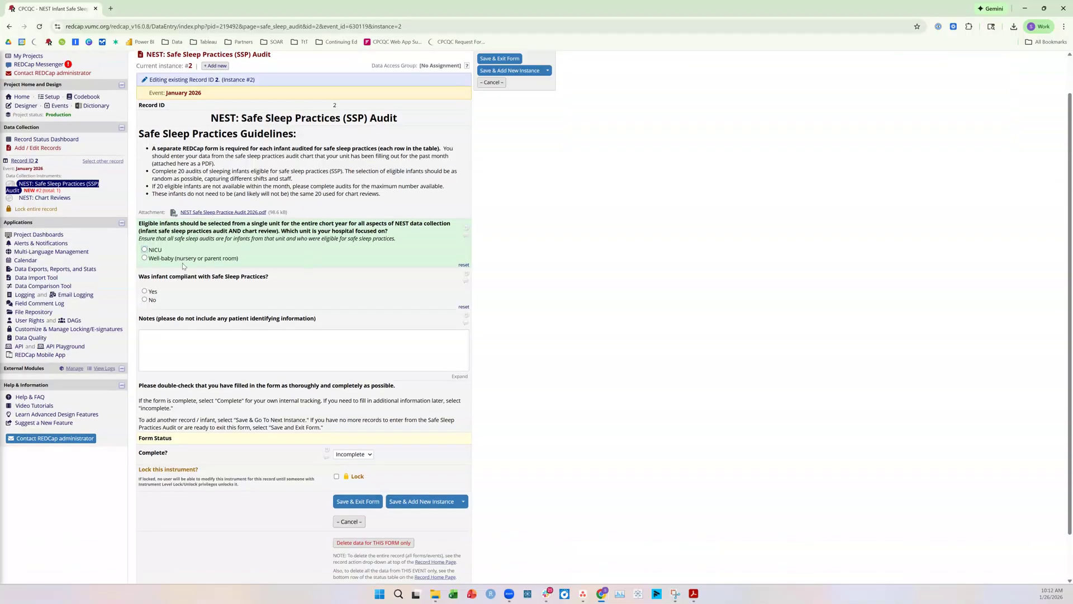
click(144, 249)
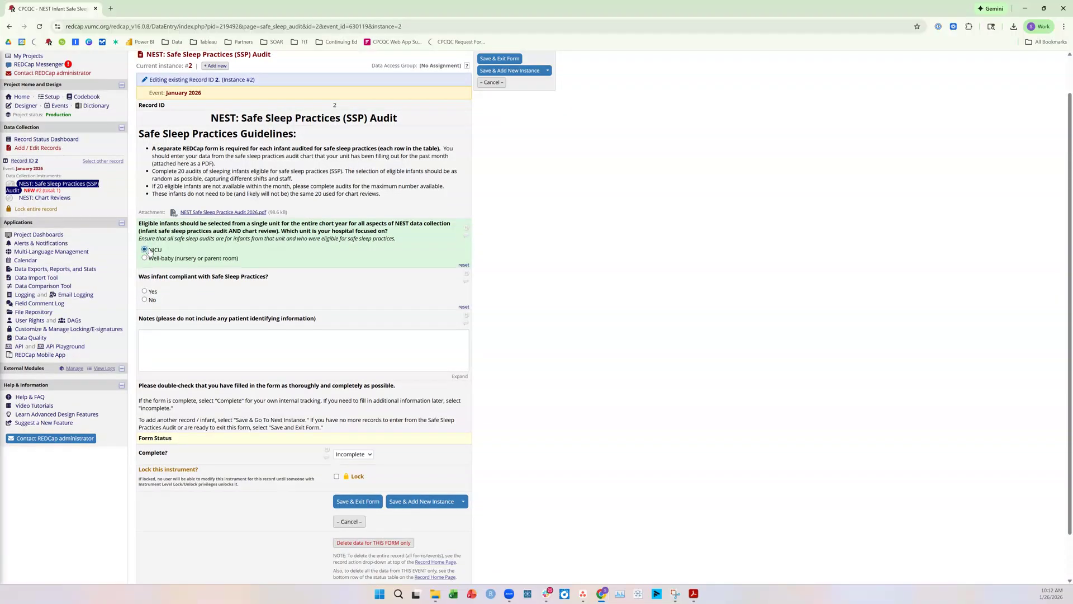
click(145, 300)
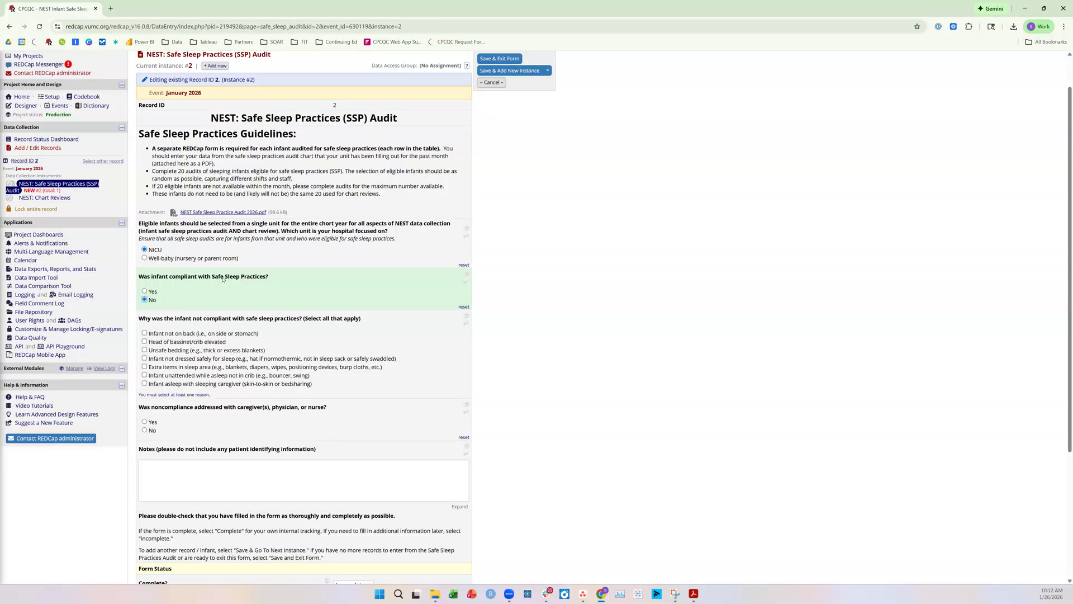
click(145, 291)
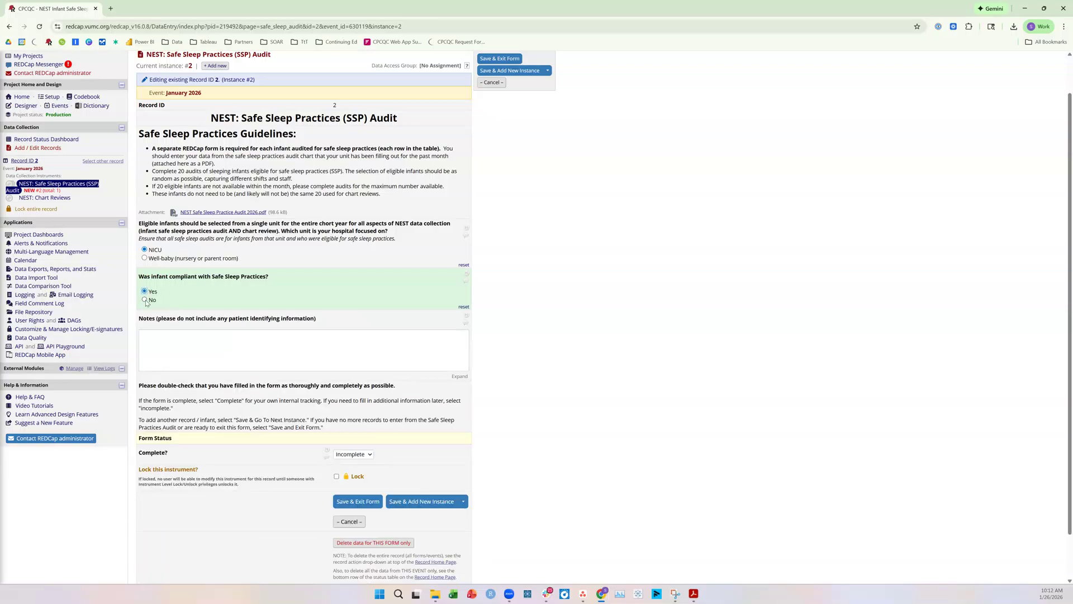
click(145, 300)
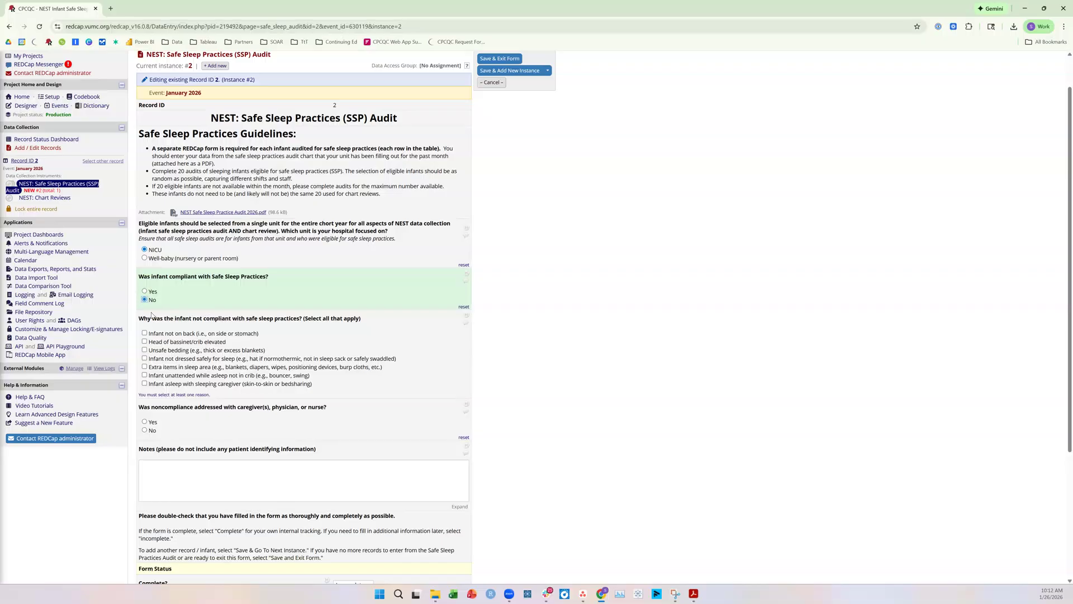
Mark the reasons for noncompliance as infant not on back and extra items in sleep area
drag(140, 322, 369, 324)
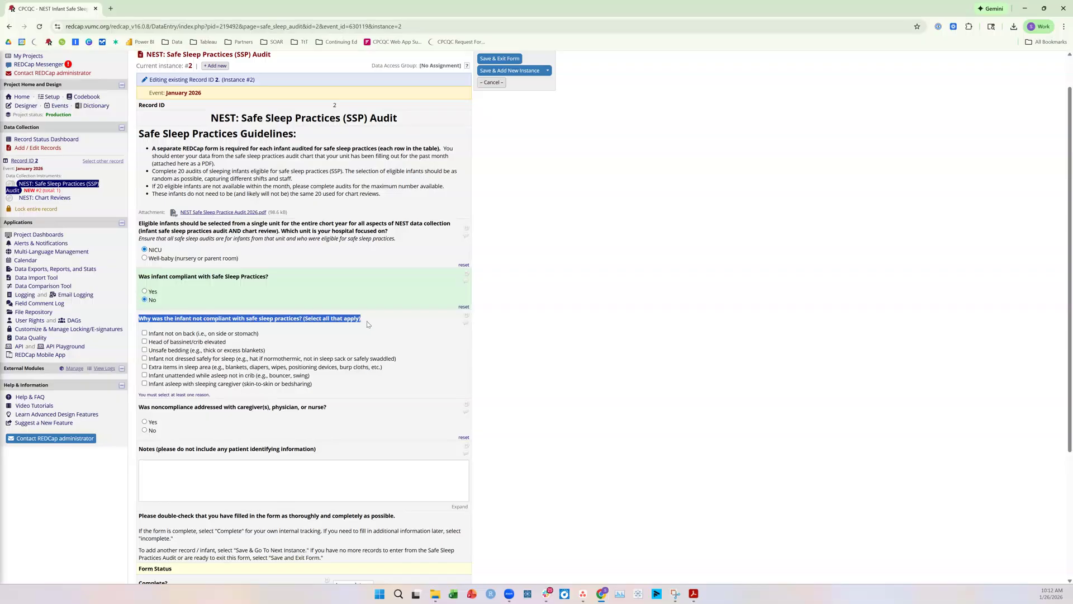
click(368, 324)
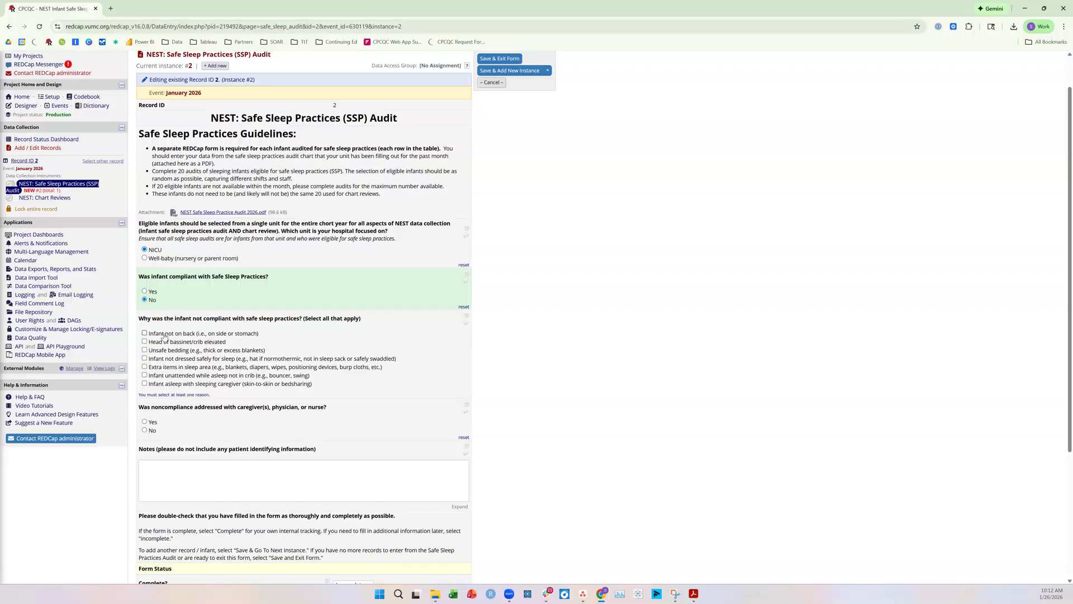
click(164, 335)
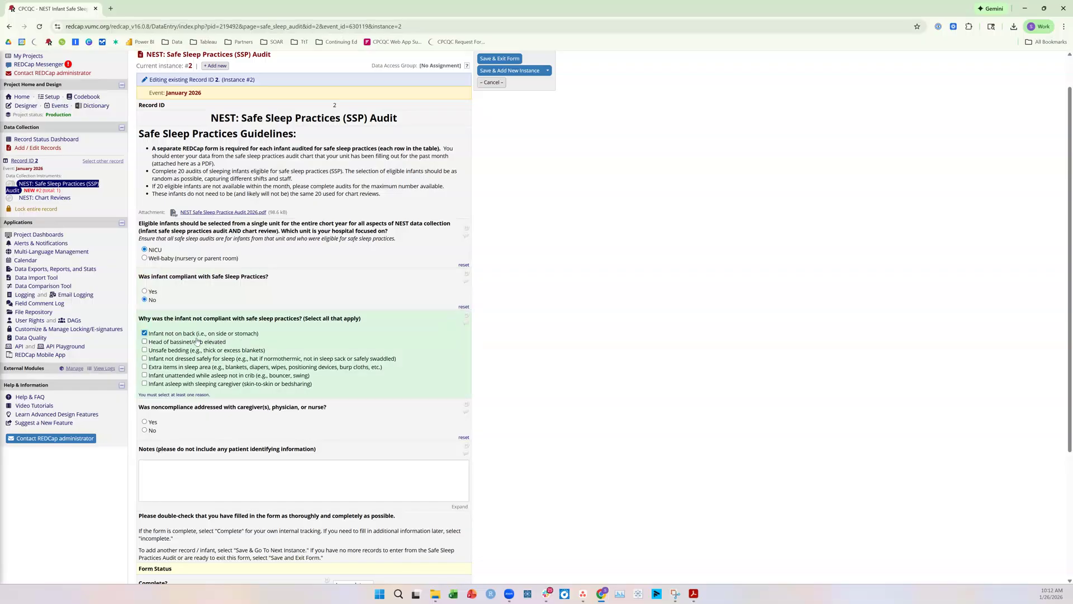
click(190, 368)
Answer No to whether the noncompliance was addressed with caregivers, physician, or nurse
scroll(196, 373, down, 1)
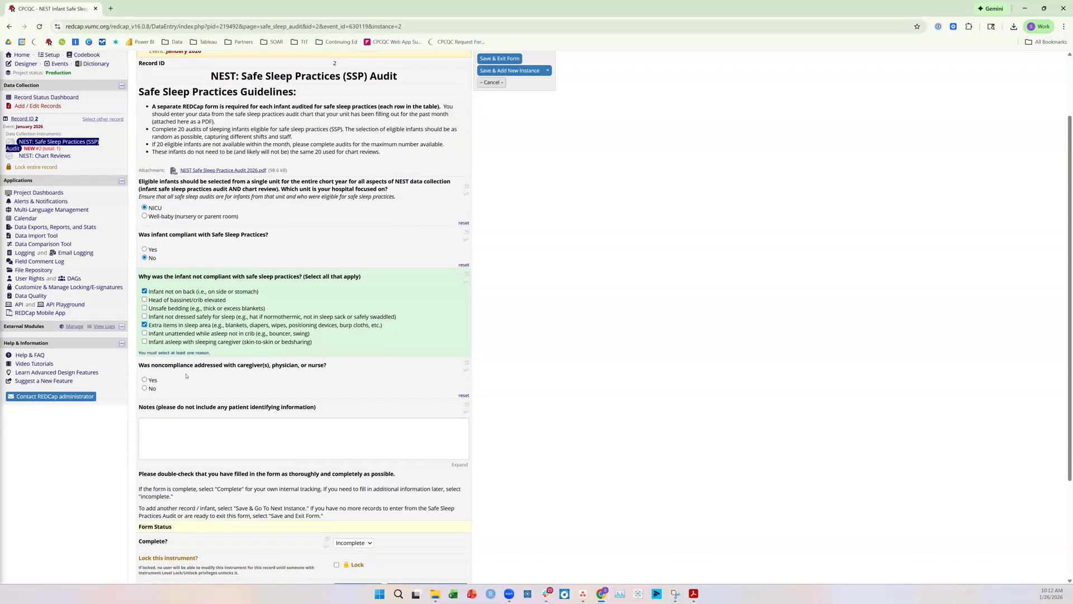
drag(139, 366, 331, 365)
click(334, 365)
click(153, 388)
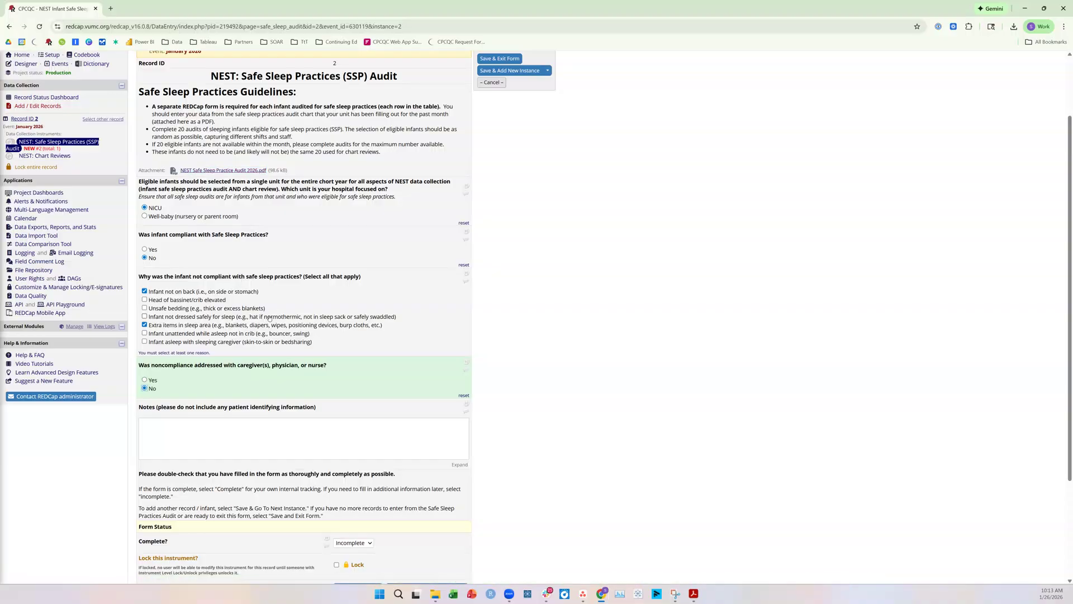
Set the second audit instance's form status to Complete
scroll(268, 321, down, 1)
scroll(313, 402, down, 1)
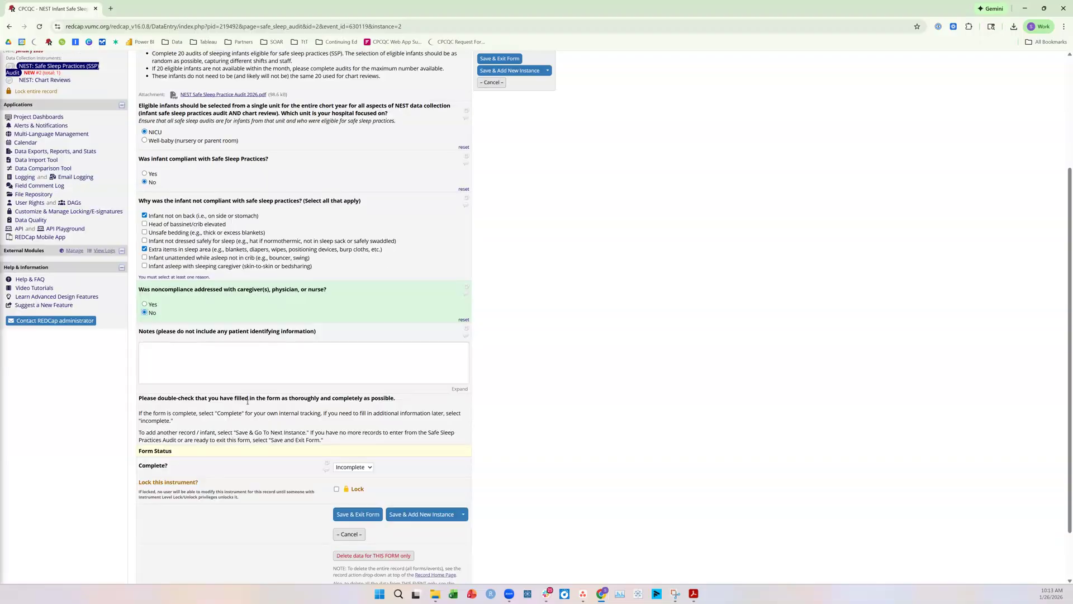
click(341, 460)
click(352, 483)
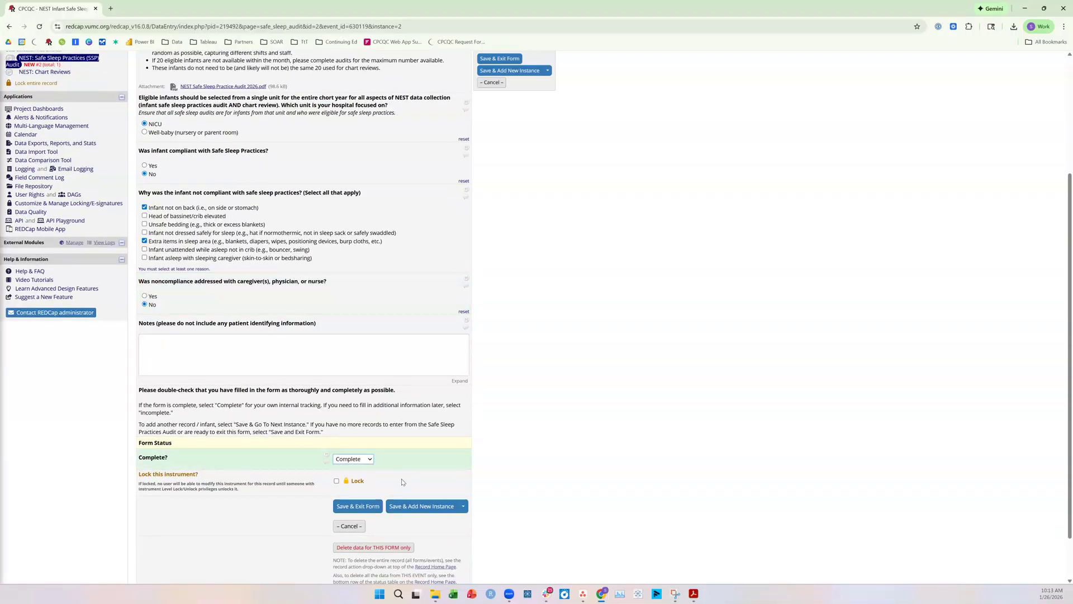
Save and exit the second audit instance, and open the January 2026 NEST: Chart Reviews form for the record
click(397, 506)
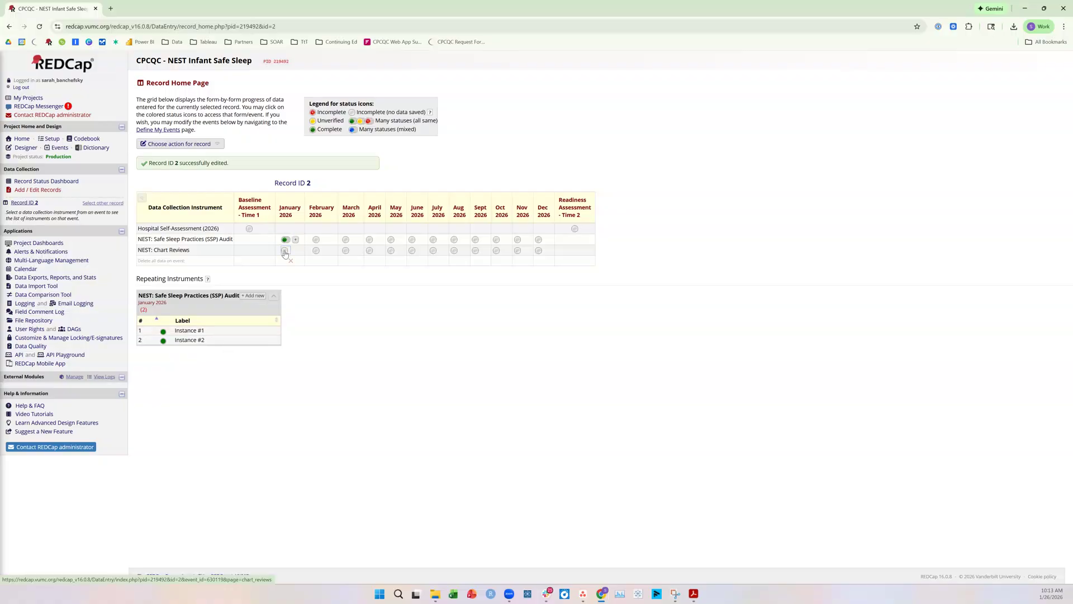
drag(285, 253, 139, 250)
click(285, 251)
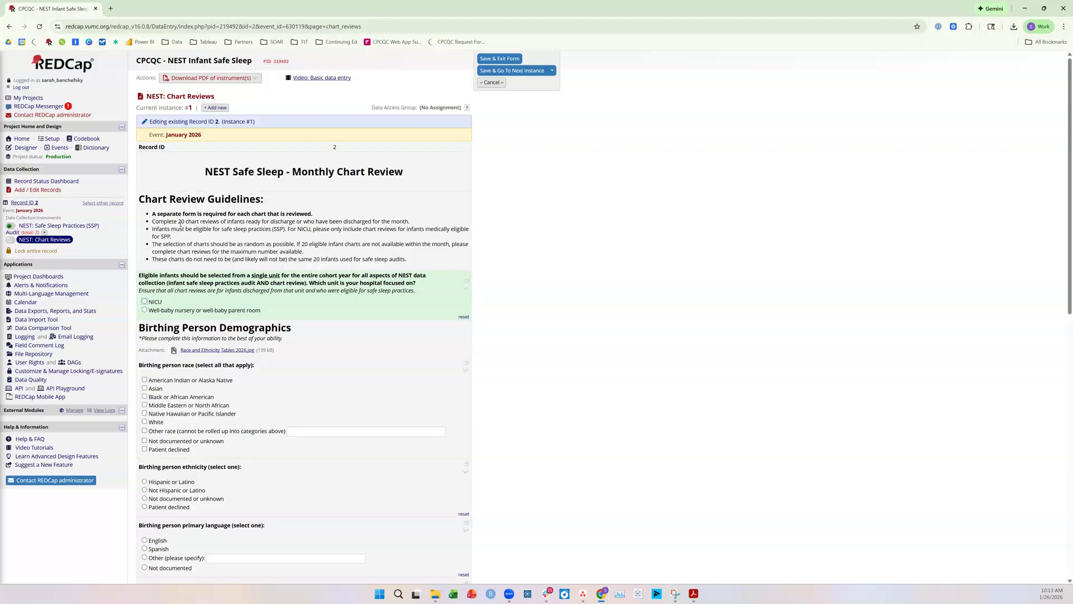
Choose NICU as the hospital's unit in the first January 2026 chart review
drag(180, 224, 305, 224)
click(345, 223)
click(153, 302)
Mark Asian and White as the birthing person's race and clear both selections again
scroll(335, 300, down, 1)
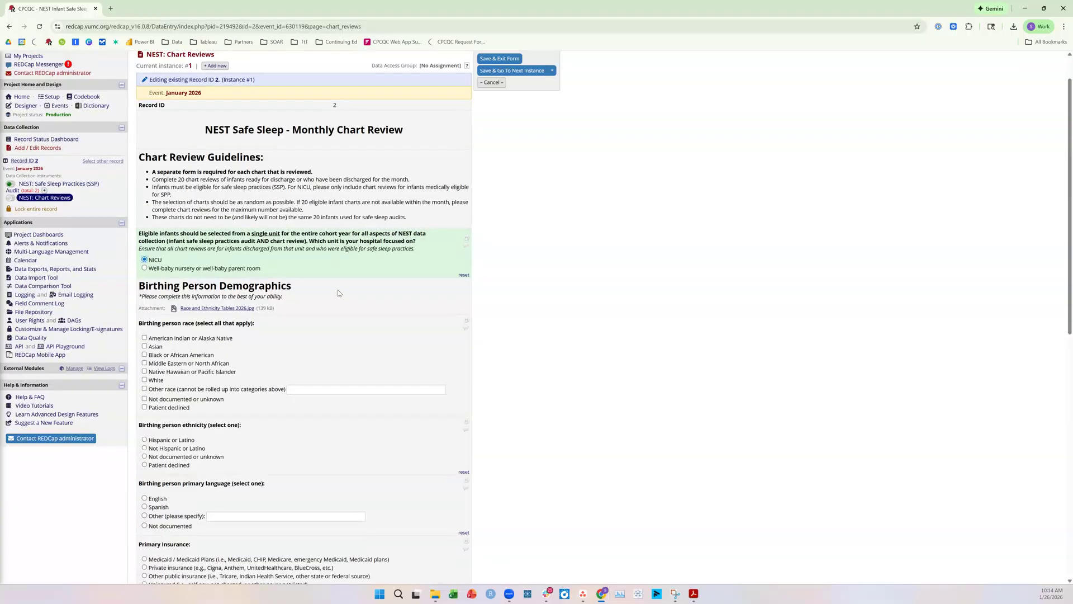
scroll(338, 292, down, 3)
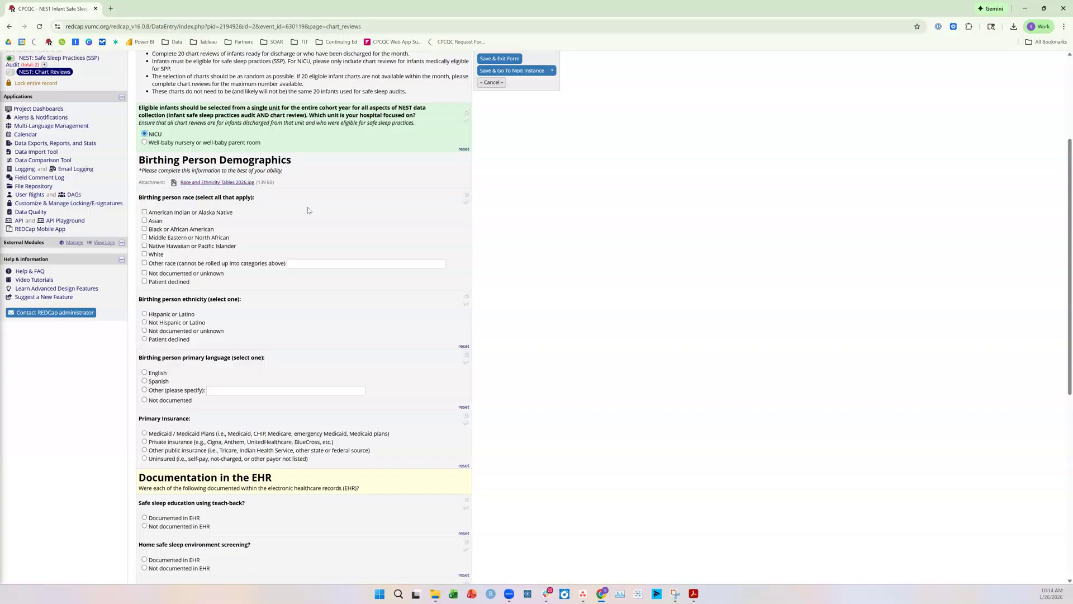
click(158, 223)
click(160, 256)
scroll(280, 287, down, 2)
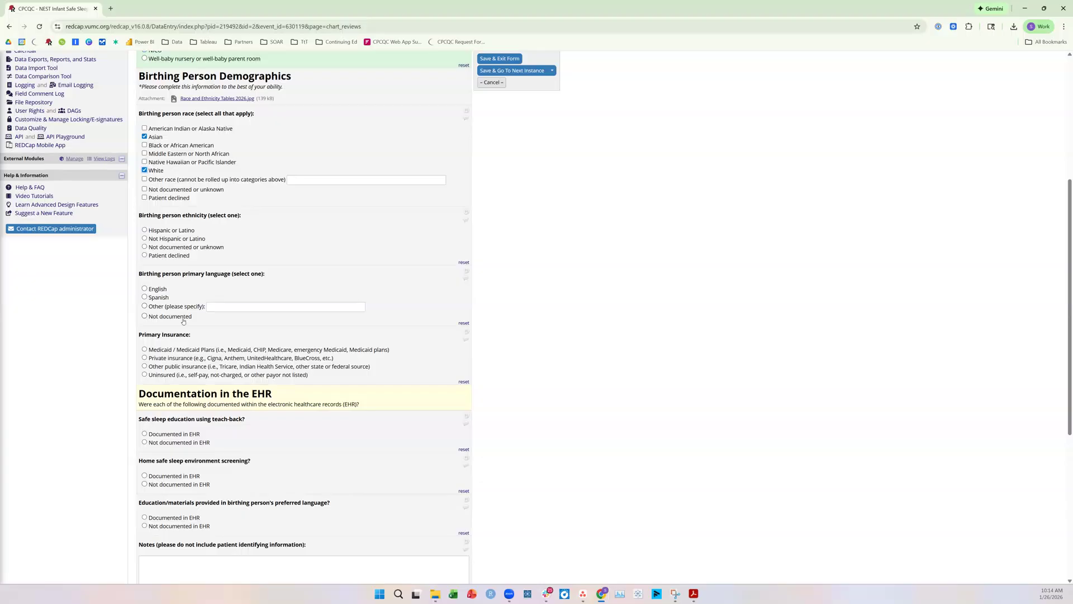
scroll(182, 324, down, 1)
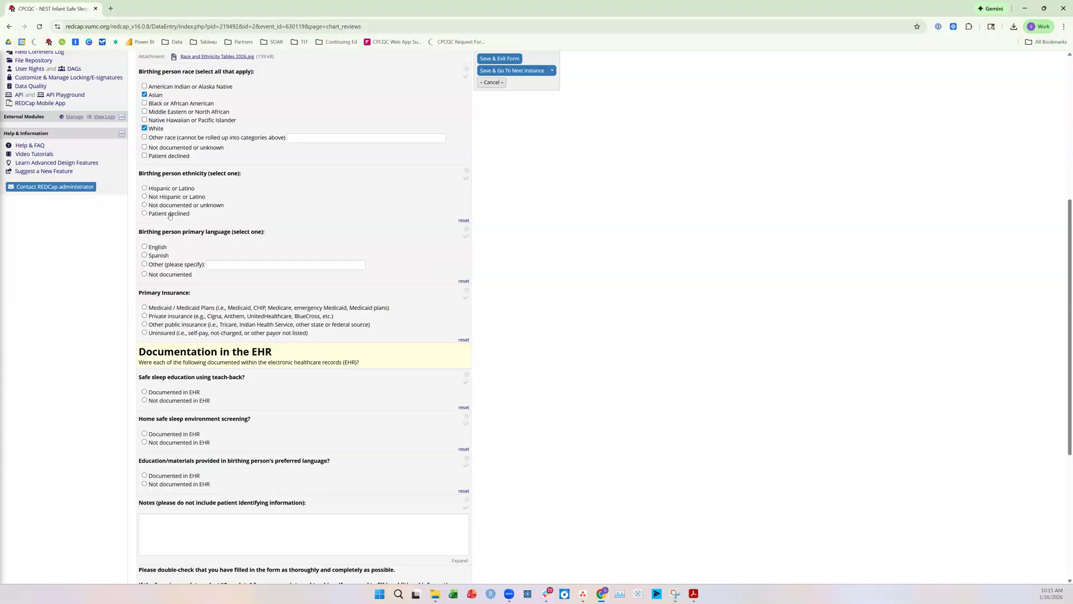
click(144, 94)
click(144, 127)
Set the birthing person's race and ethnicity to Not documented or unknown and the primary language to Not documented
click(149, 149)
click(154, 206)
click(165, 275)
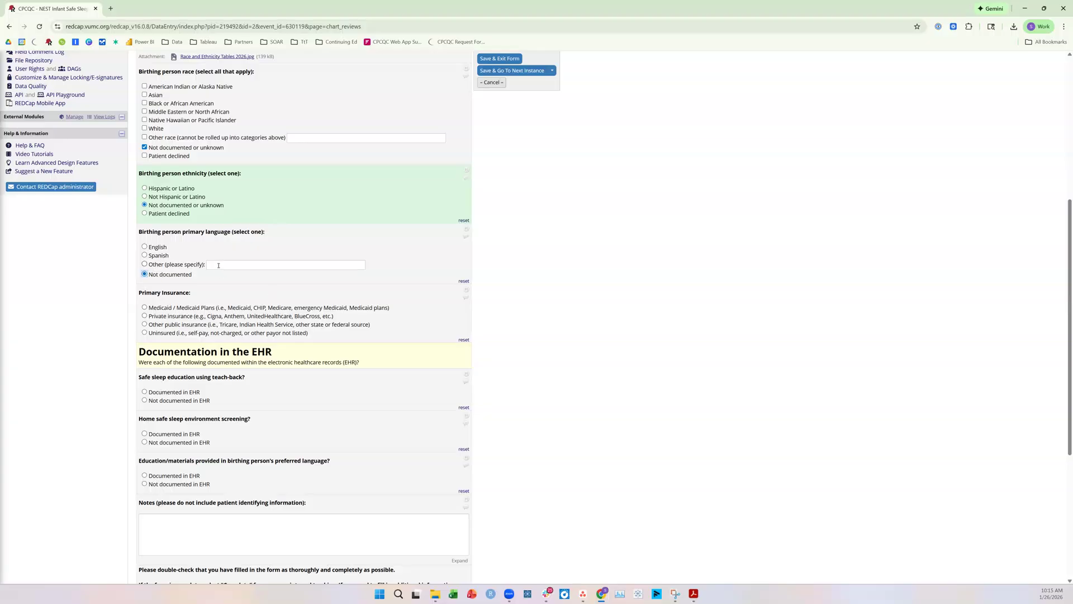
Set teach-back education to Documented in EHR, and home safe sleep environment screening and preferred-language materials to Not documented in EHR
scroll(215, 180, up, 1)
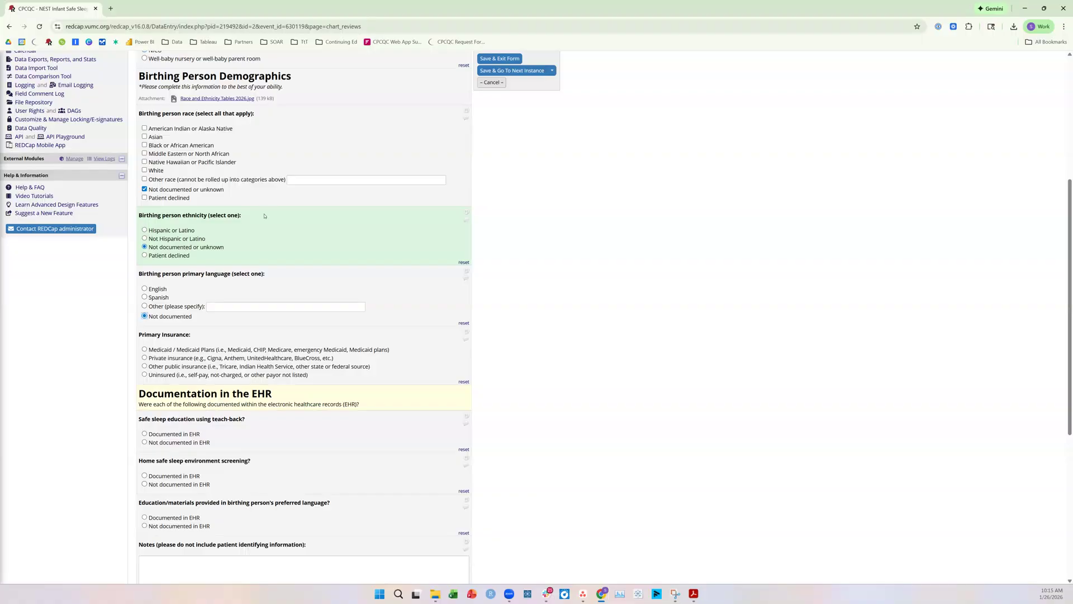
scroll(273, 251, down, 3)
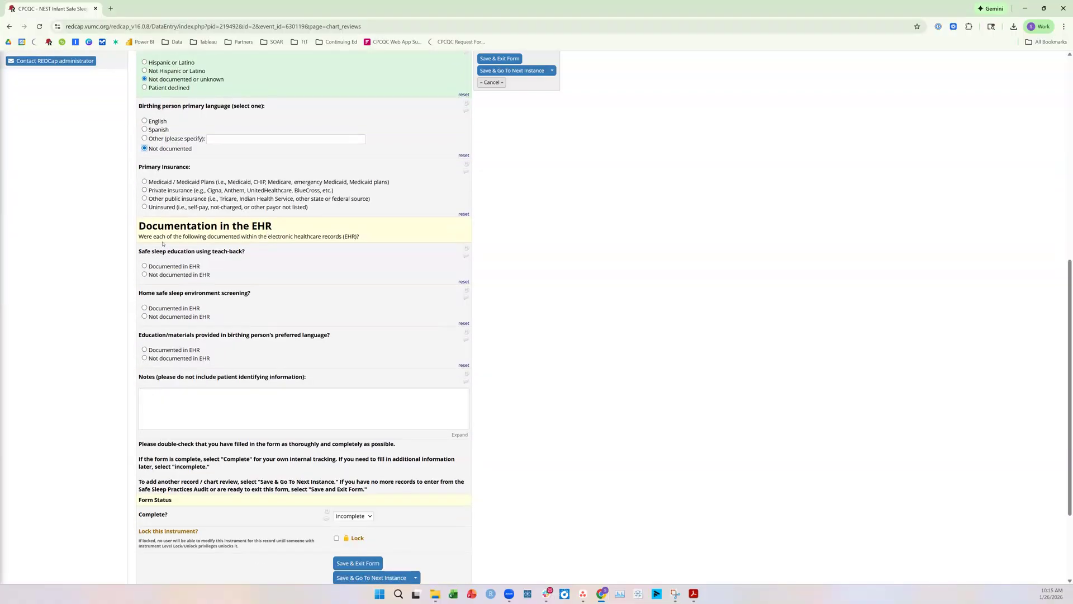
drag(139, 226, 360, 237)
click(280, 238)
drag(142, 251, 260, 254)
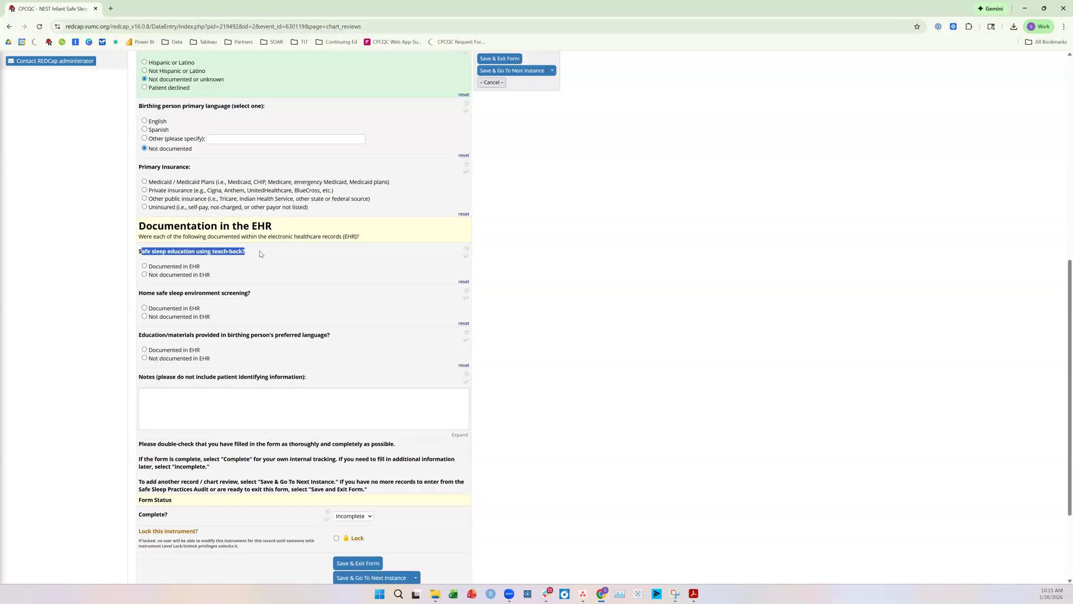
click(260, 253)
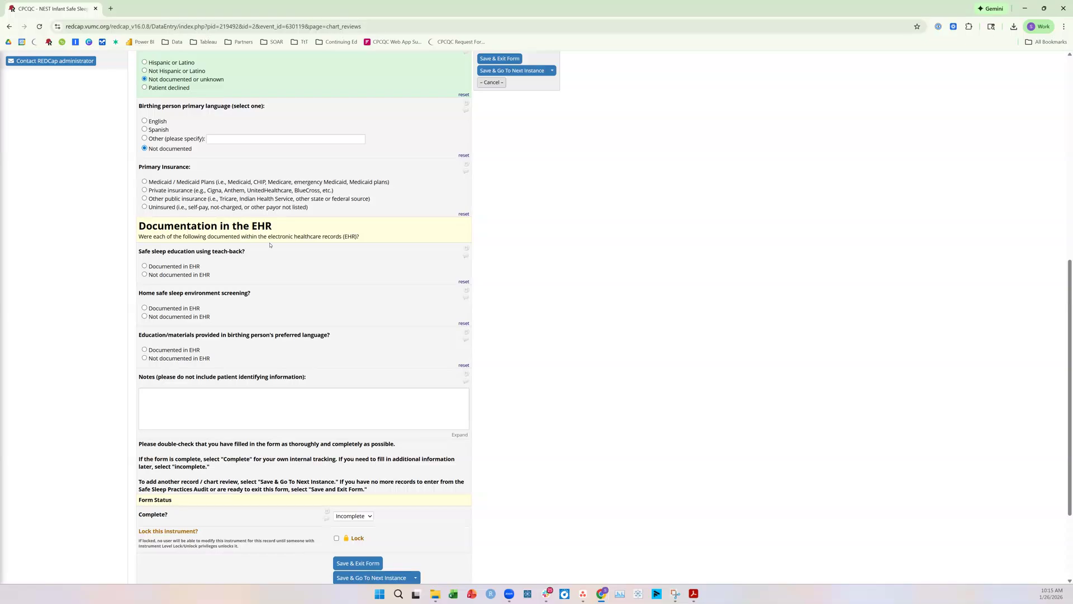
click(163, 268)
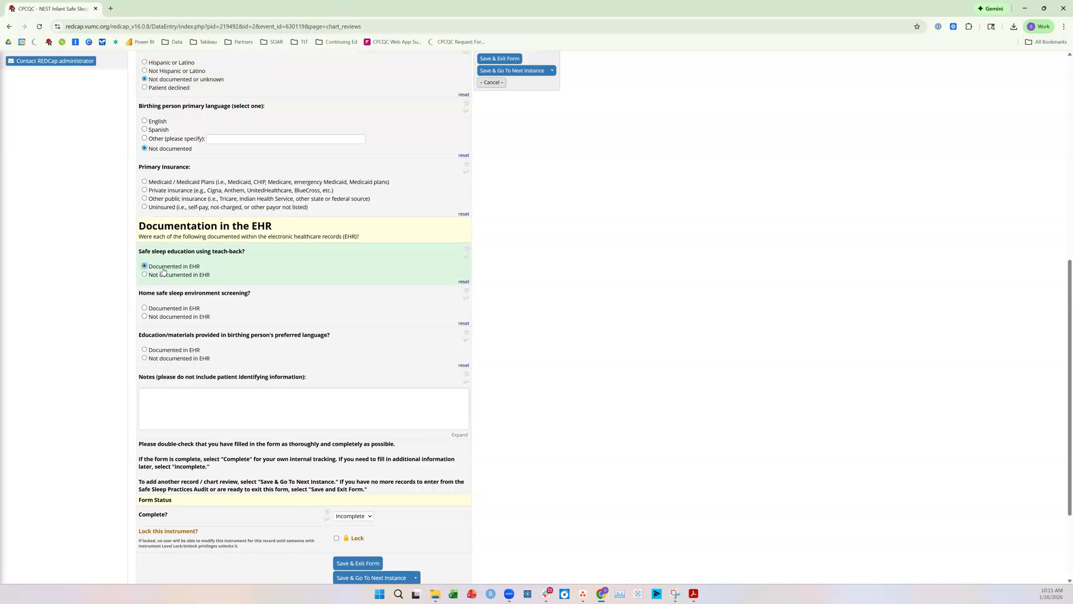
click(185, 316)
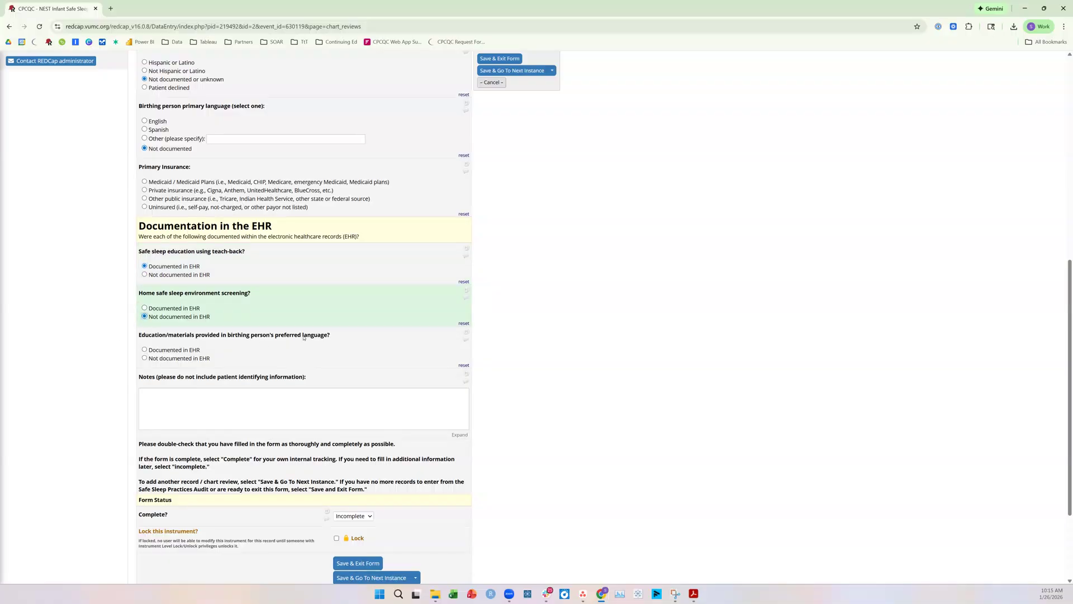
click(167, 358)
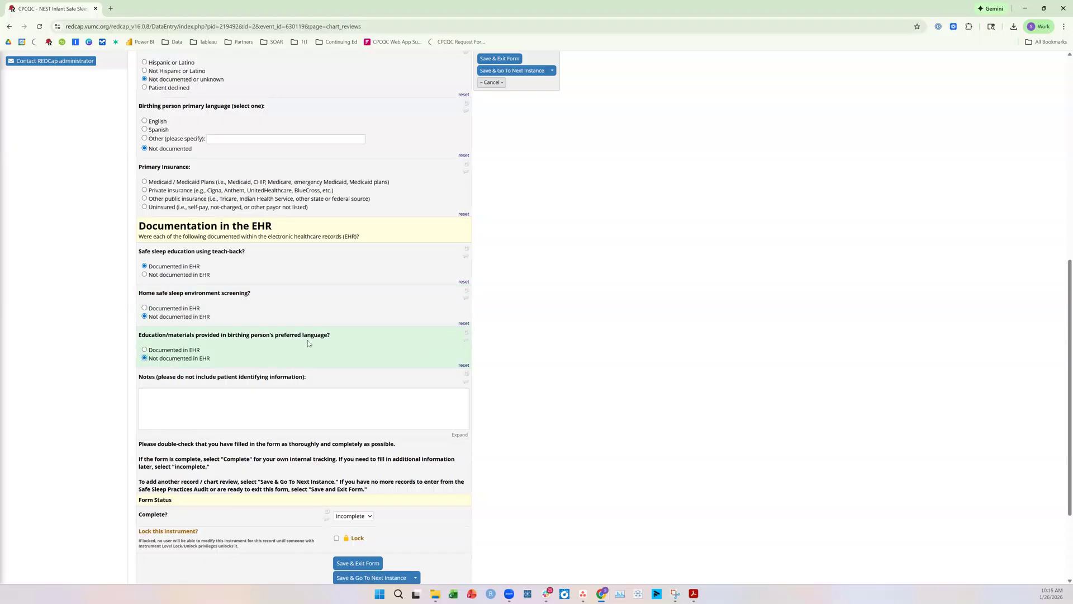
Set the first chart review's form status to Complete and save it, going on to the next instance
click(251, 409)
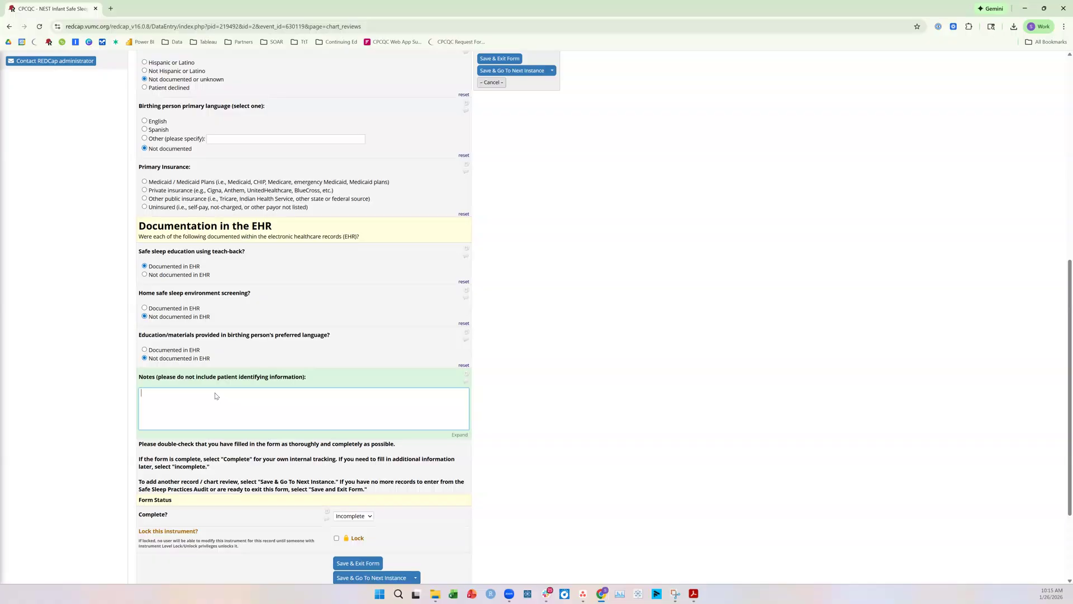
scroll(215, 395, down, 1)
click(352, 474)
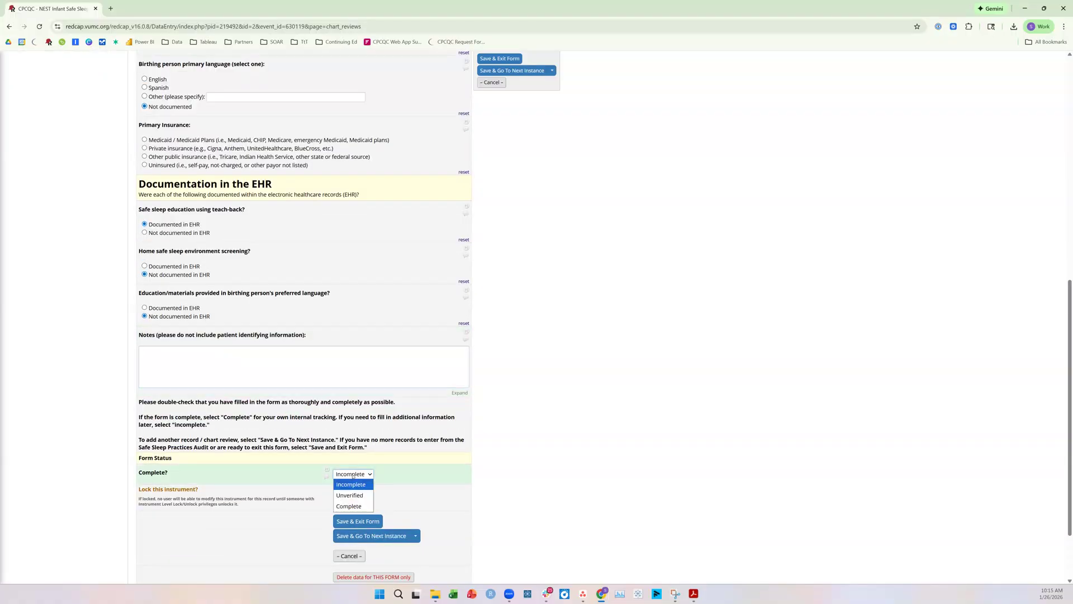
click(347, 506)
click(383, 537)
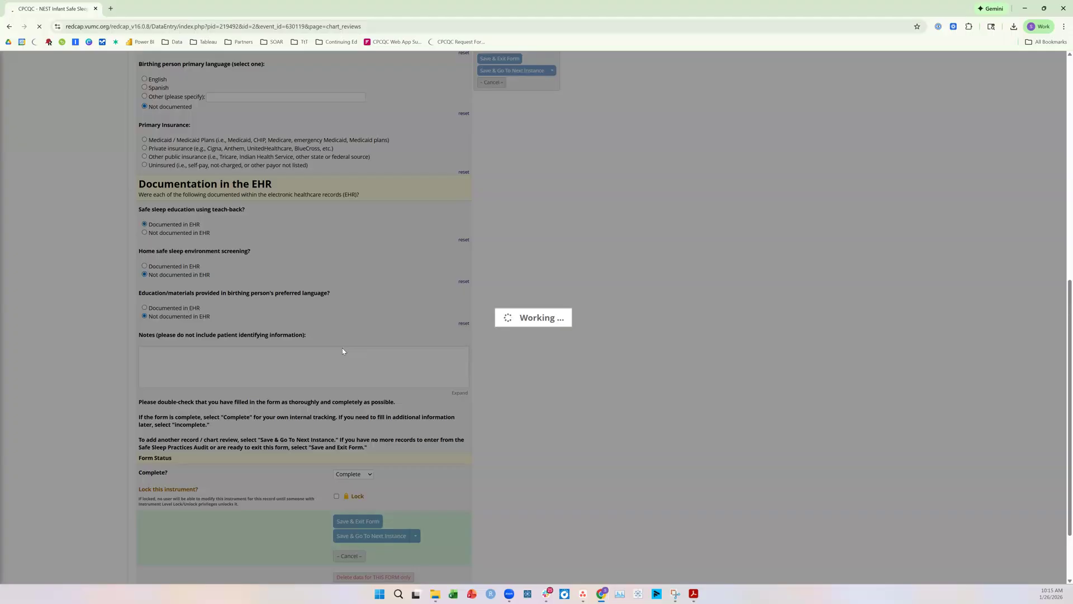
In the second chart review, mark the birthing person's race as Black or African American and ethnicity as Not Hispanic or Latino
scroll(283, 314, down, 1)
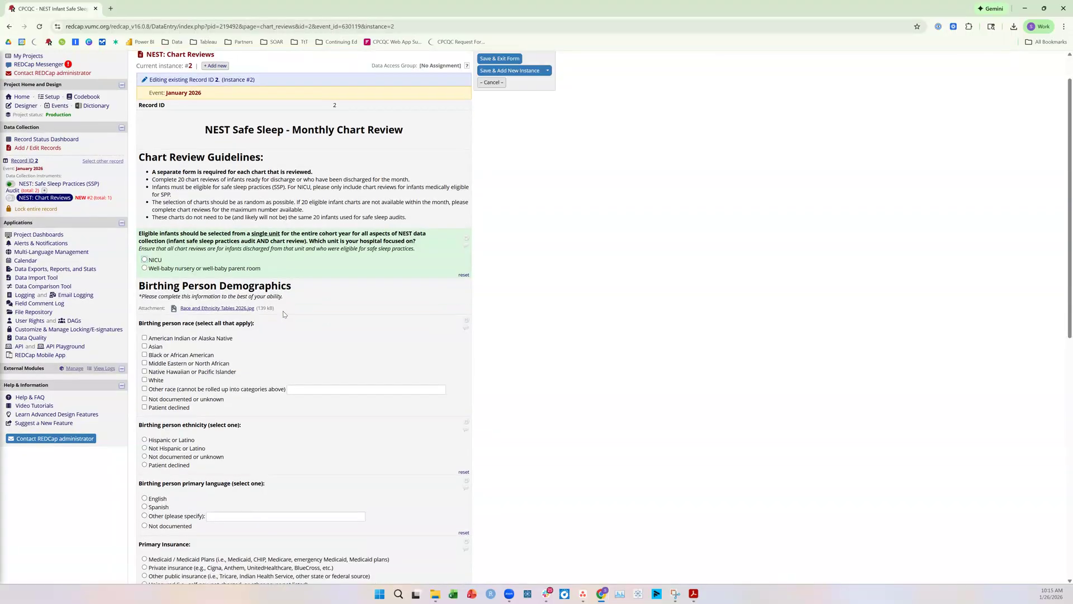
scroll(282, 313, down, 1)
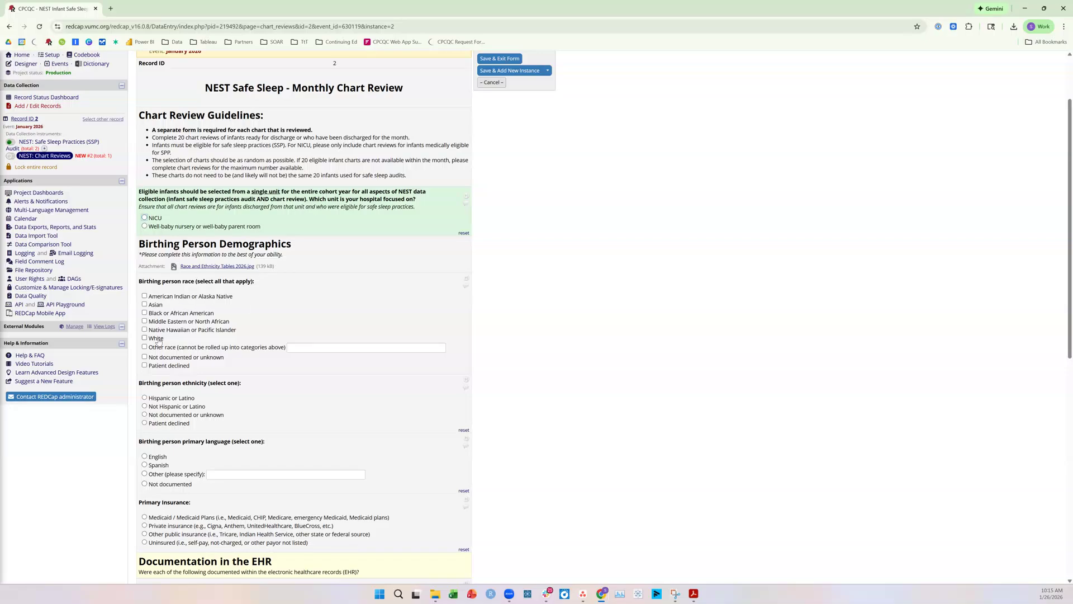
click(161, 314)
scroll(295, 322, down, 1)
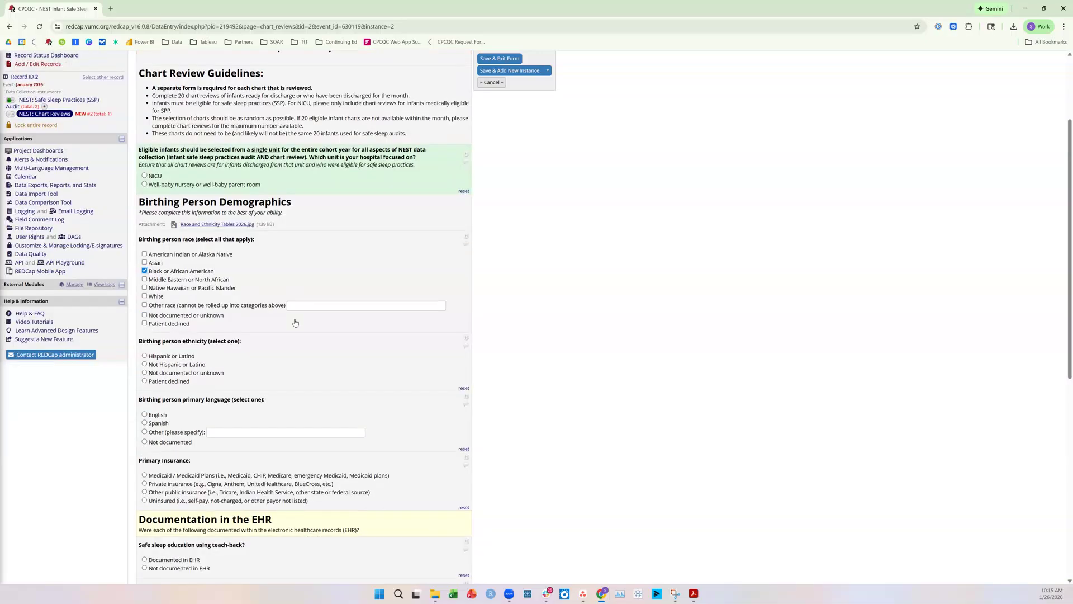
scroll(249, 291, down, 1)
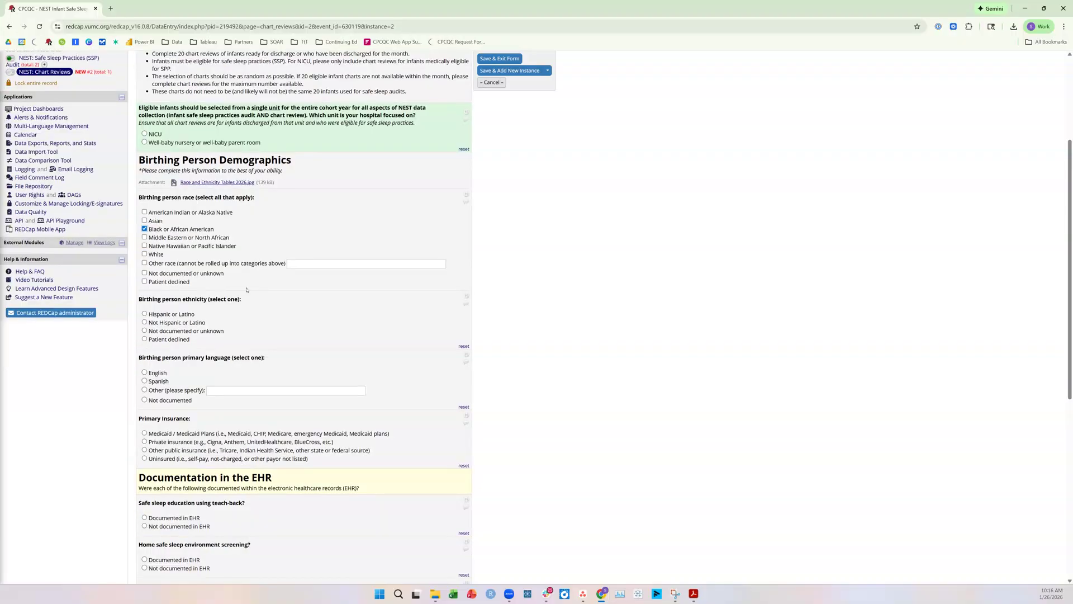
click(179, 323)
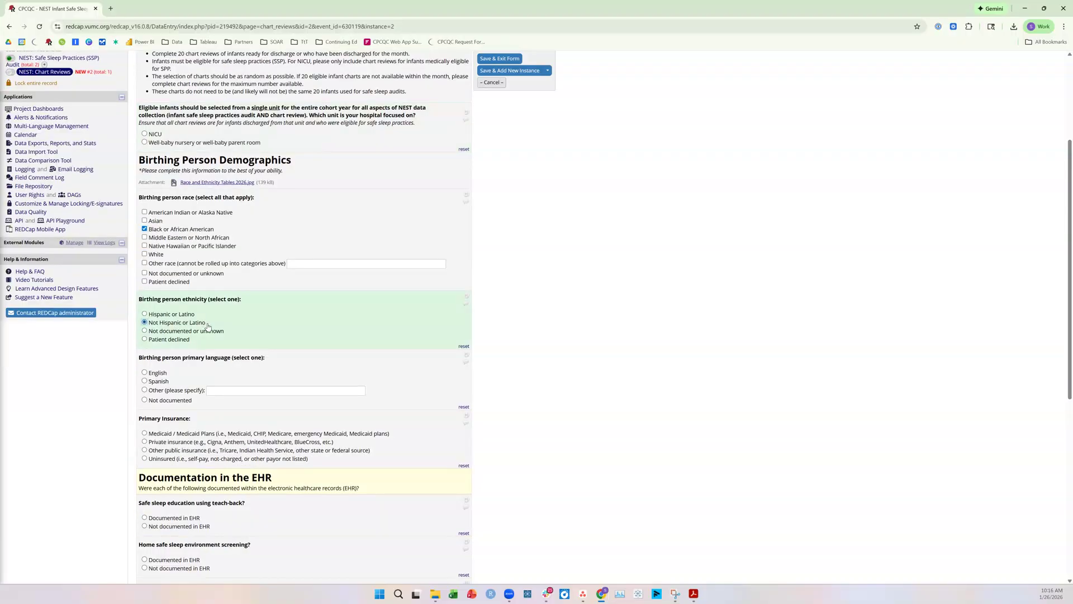
Set the birthing person's primary language to English and the primary insurance to Private insurance
scroll(209, 337, down, 1)
click(162, 335)
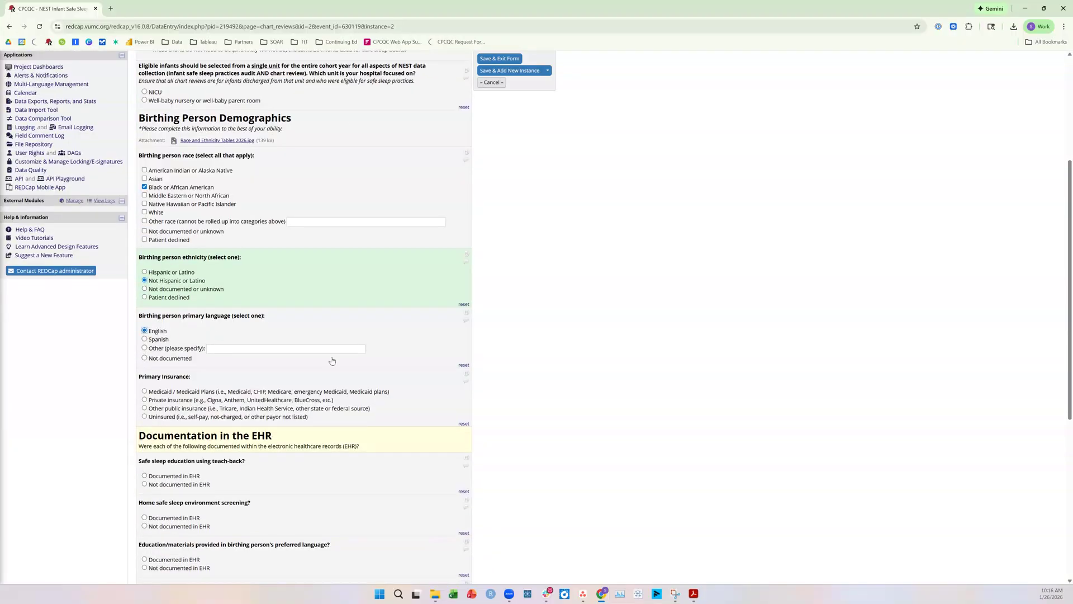
scroll(227, 290, down, 1)
scroll(223, 293, down, 1)
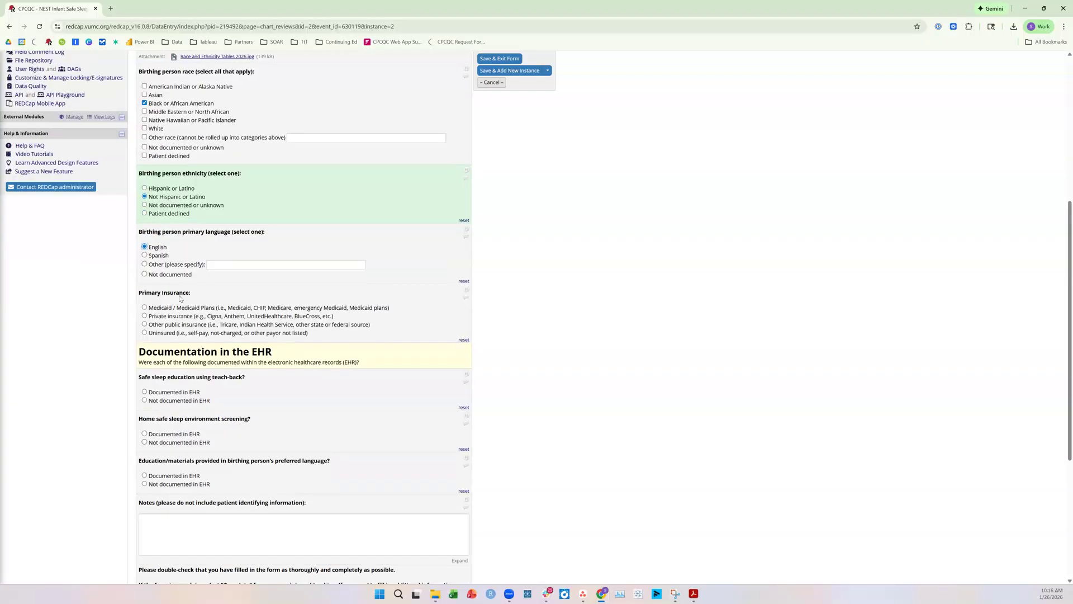
click(162, 317)
Set both safe sleep education using teach-back and home safe sleep environment screening to Documented in EHR
scroll(159, 308, down, 2)
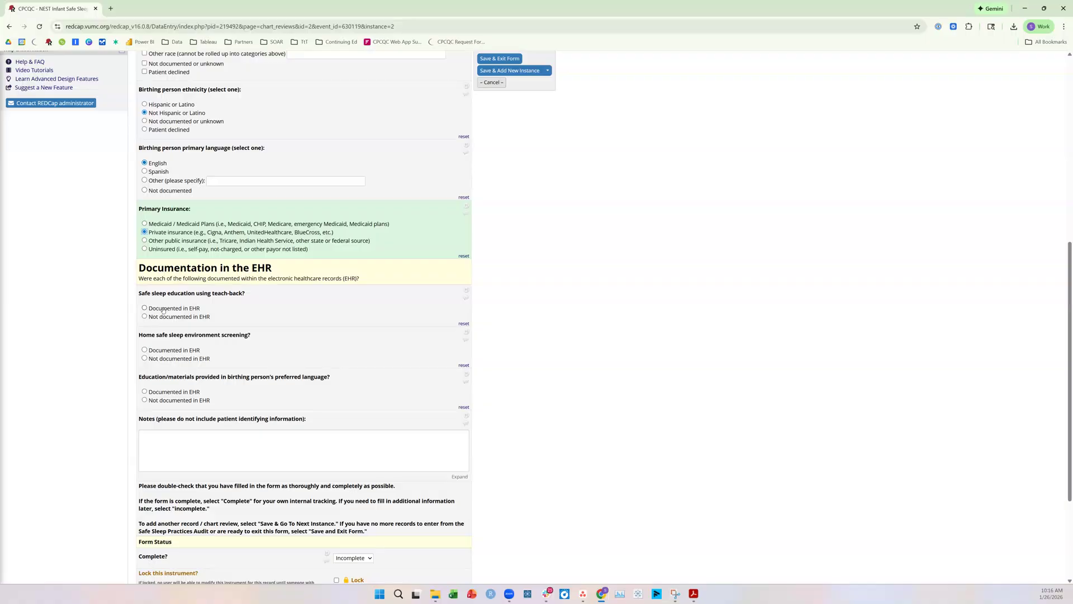
click(163, 309)
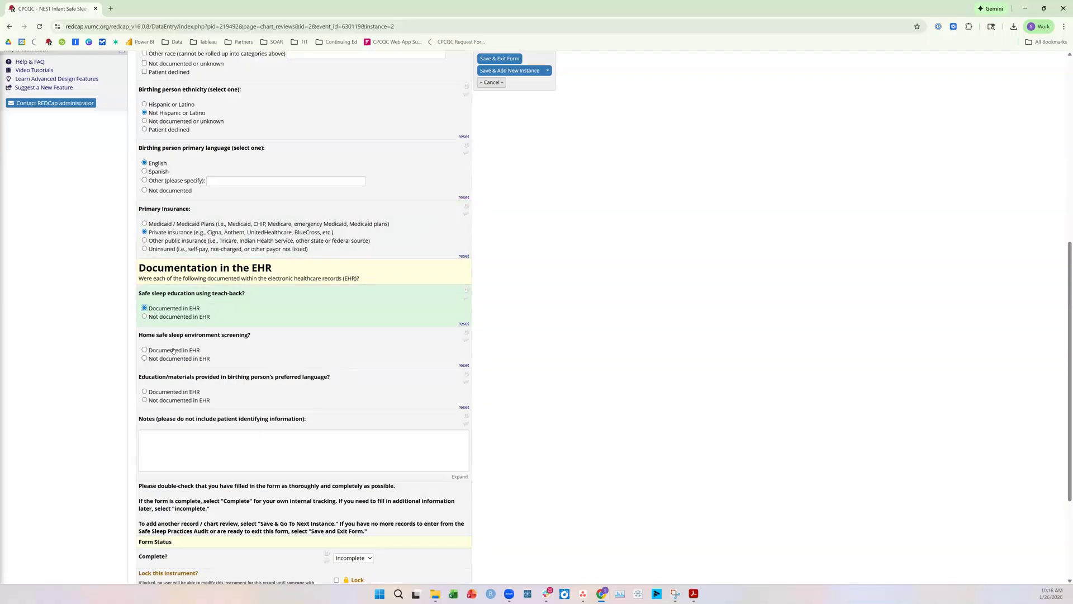
triple_click(249, 337)
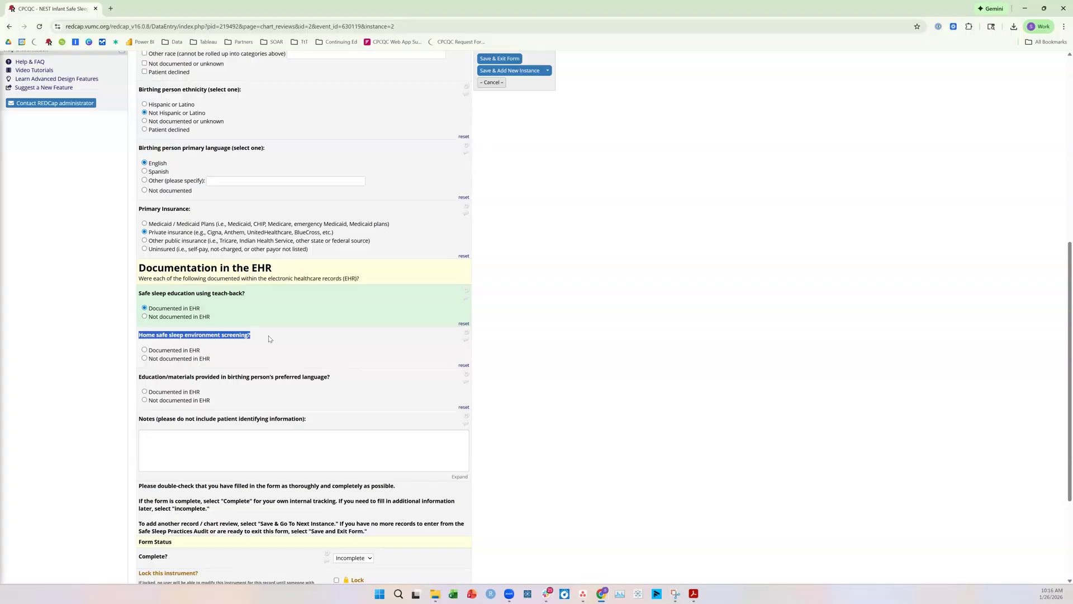
click(268, 337)
click(180, 352)
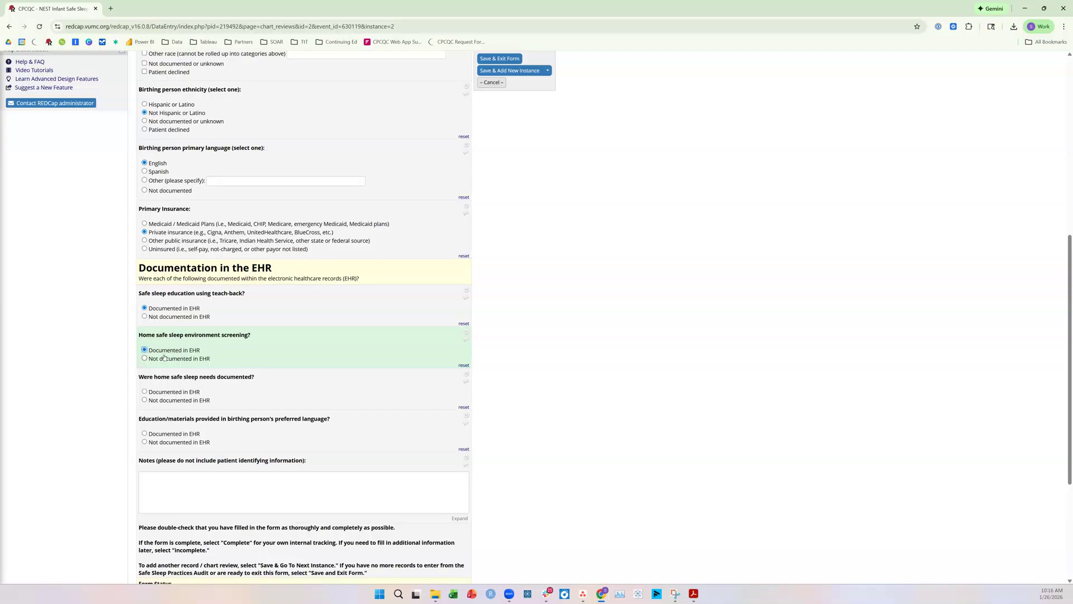
click(164, 357)
click(163, 351)
Set home safe sleep needs to Documented in EHR and the referral or resource provision to Not documented in EHR
drag(140, 379, 261, 382)
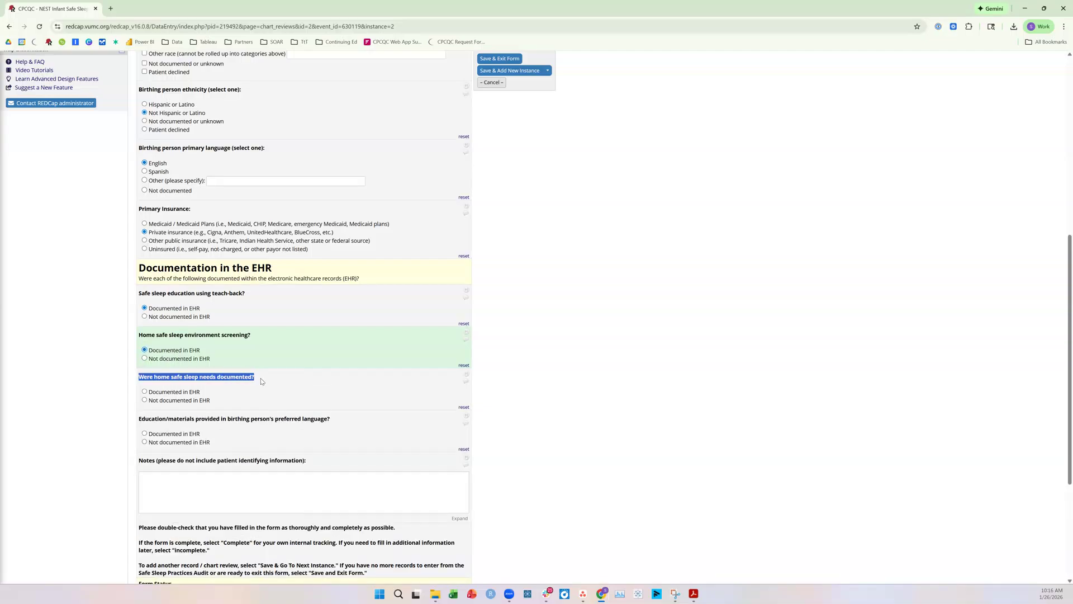
click(261, 381)
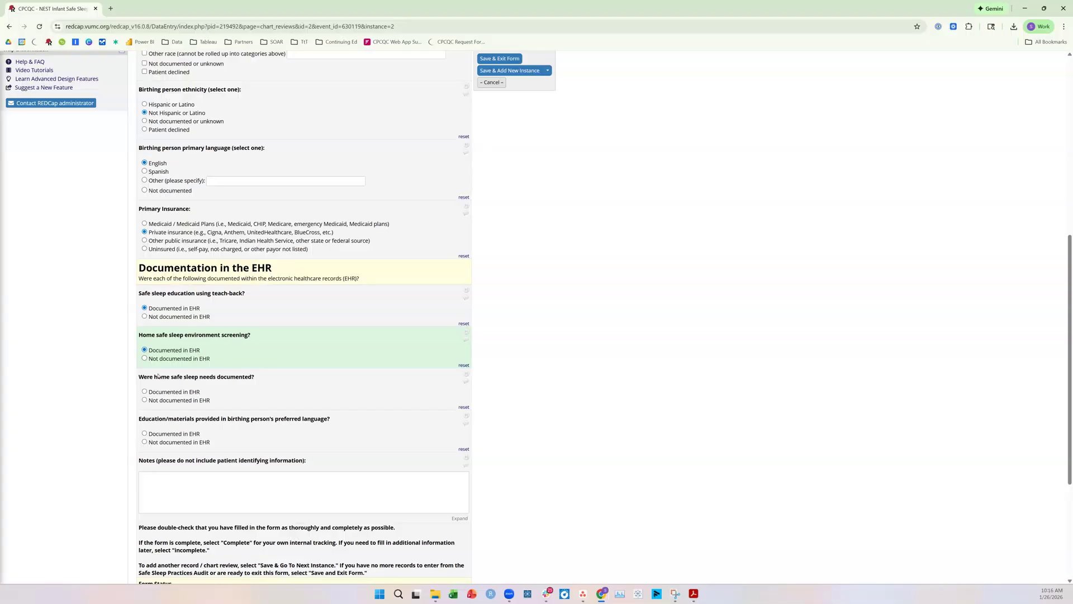
click(181, 393)
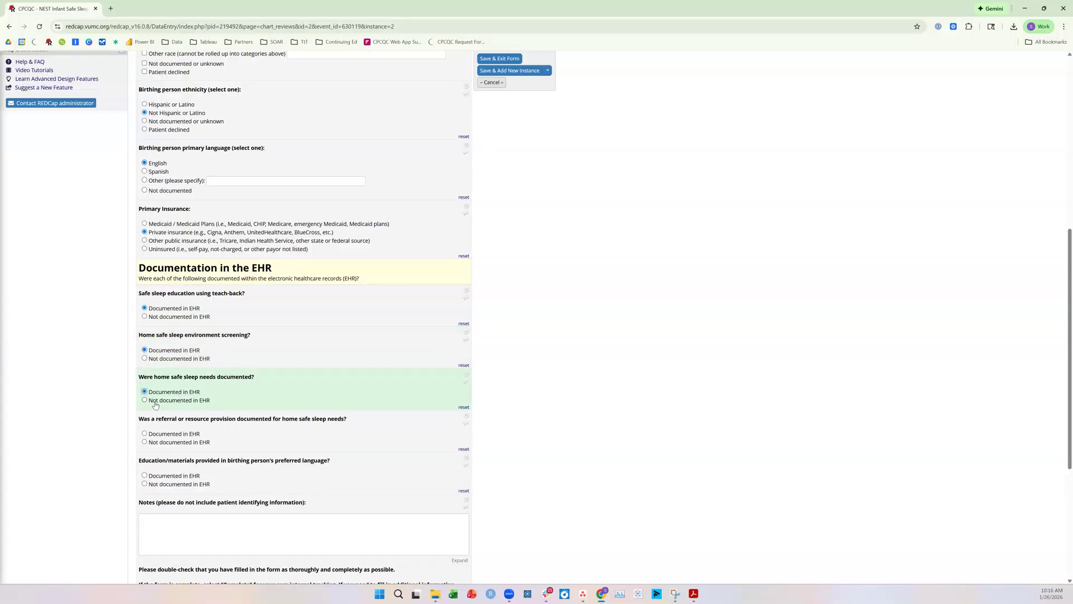
click(154, 402)
click(156, 393)
drag(139, 419, 353, 420)
click(349, 422)
click(185, 445)
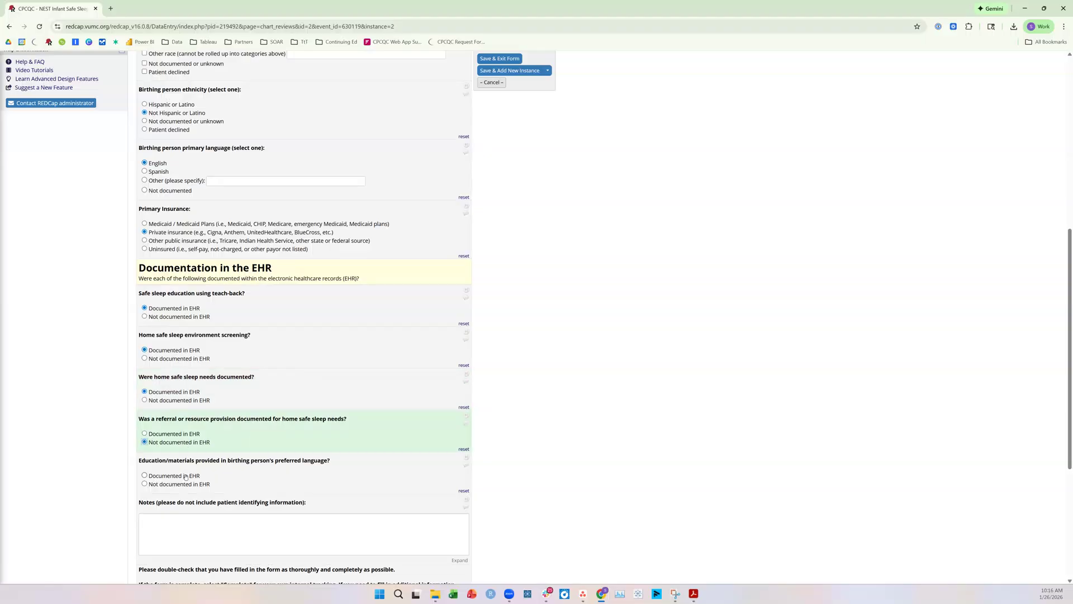
Set the education/materials provided in the birthing person's preferred language to Documented in EHR
drag(140, 460, 336, 461)
click(197, 478)
scroll(394, 411, down, 3)
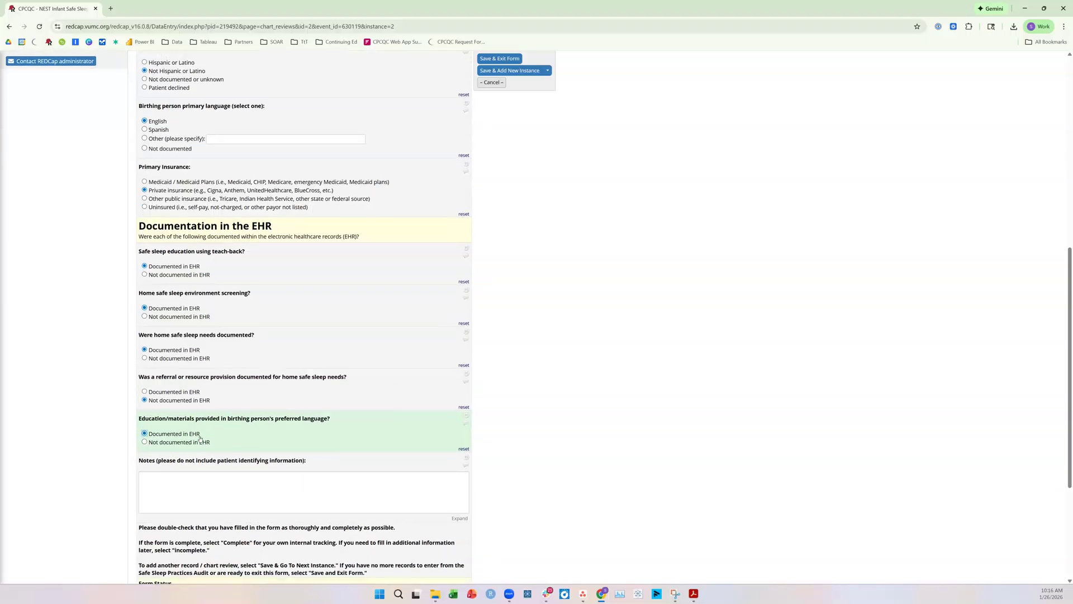
Set the second chart review's form status to Complete, and save and exit the form
click(261, 405)
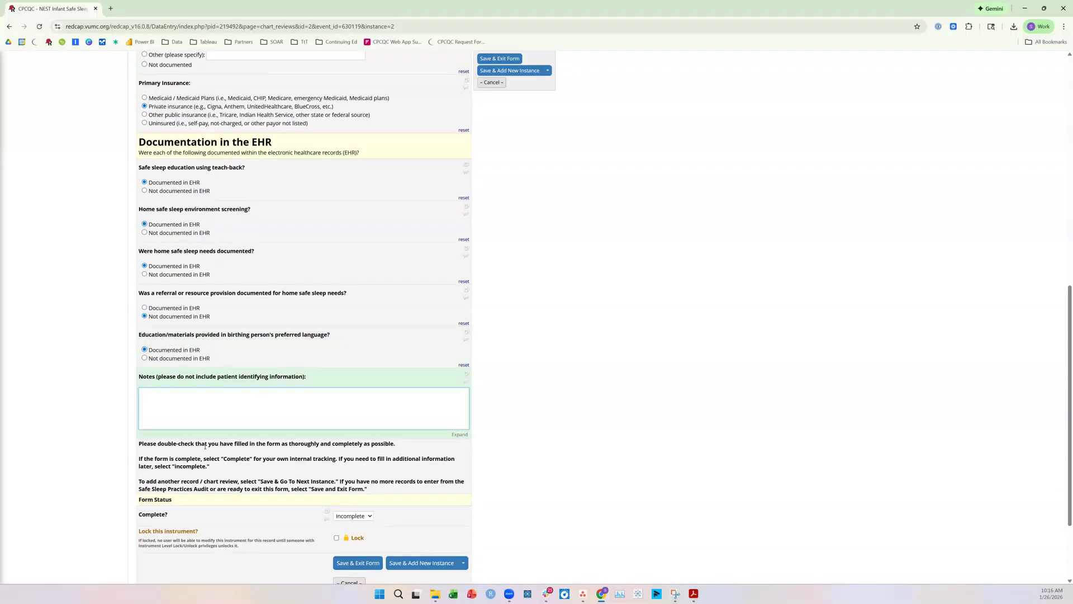
scroll(224, 447, down, 1)
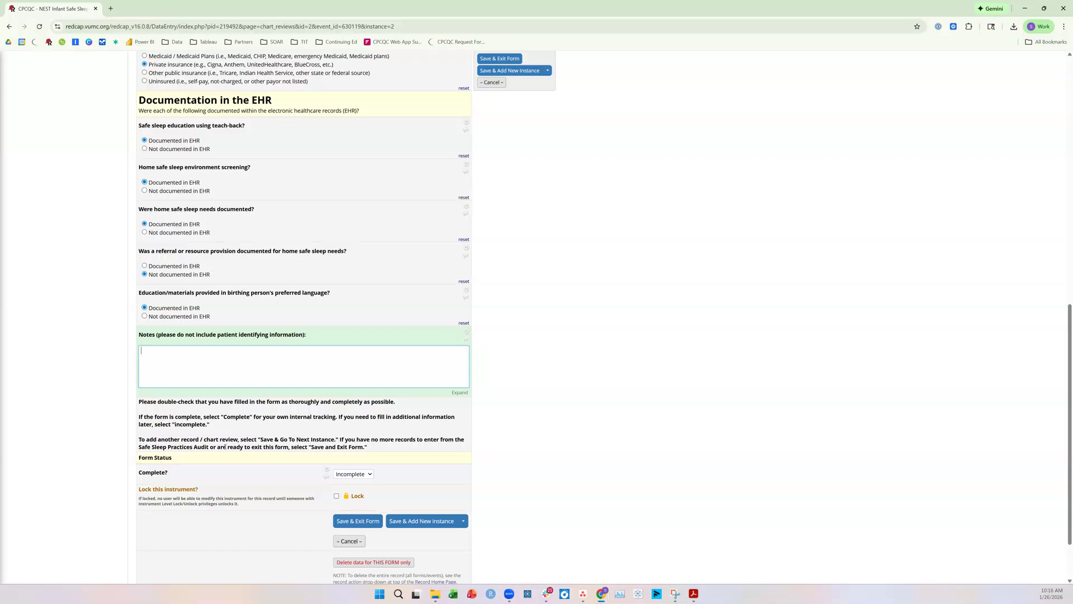
click(346, 474)
click(351, 506)
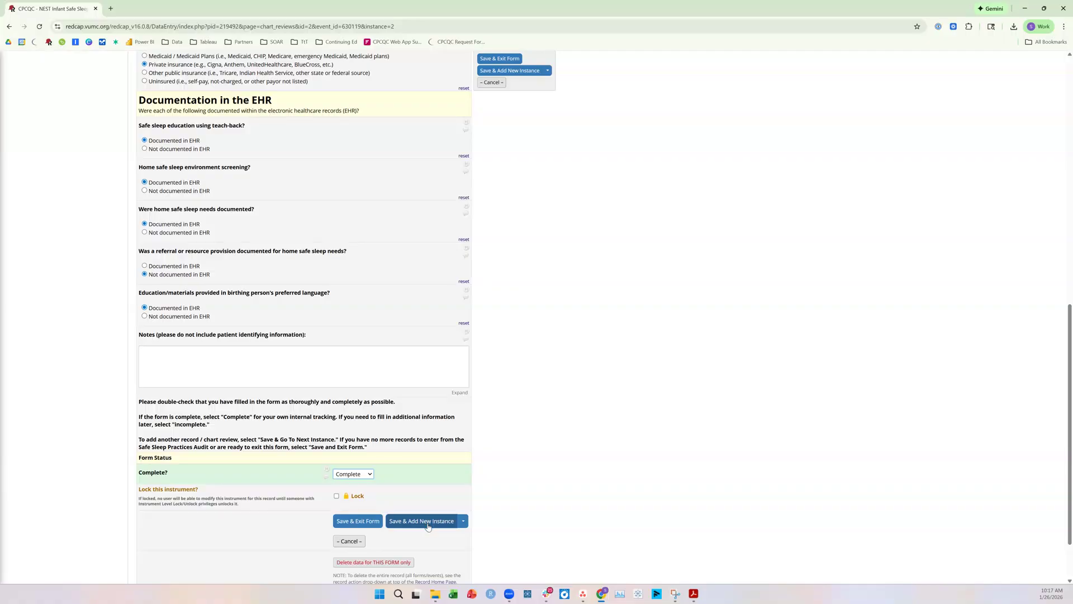
click(361, 522)
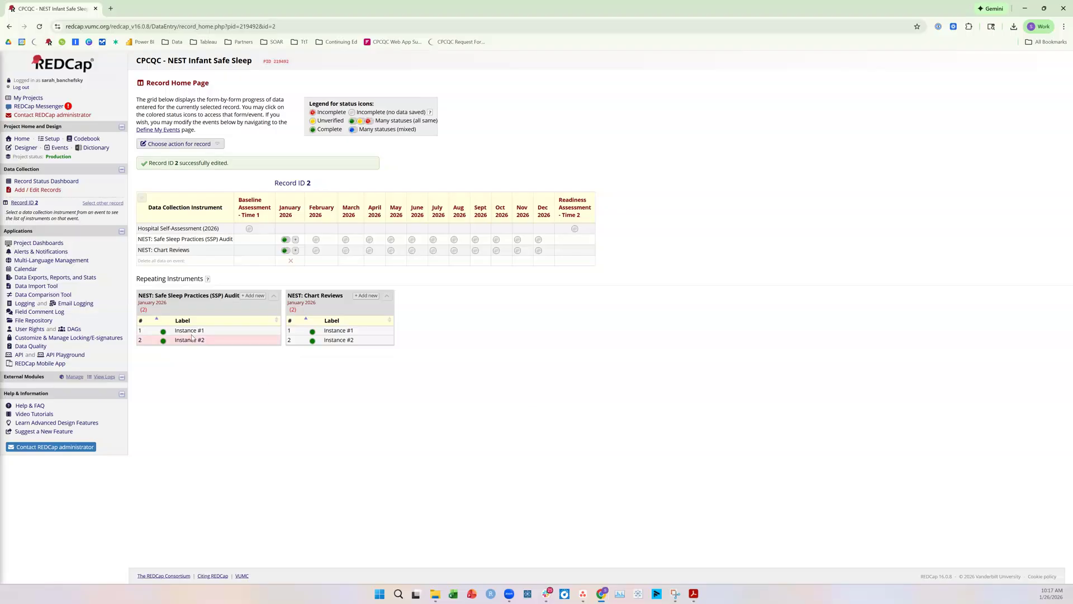
drag(143, 295, 236, 295)
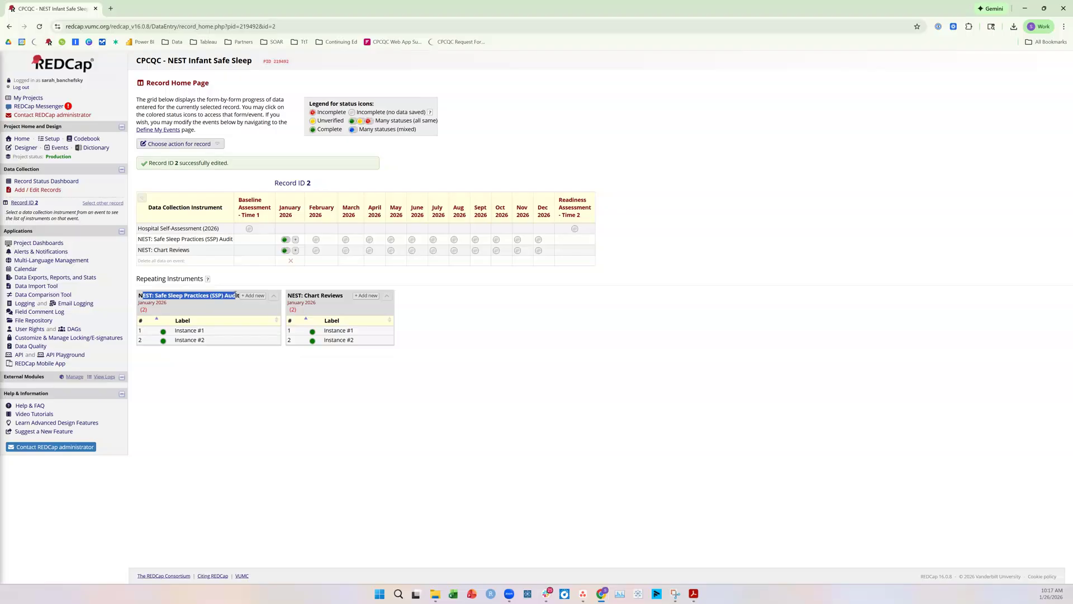
click(208, 302)
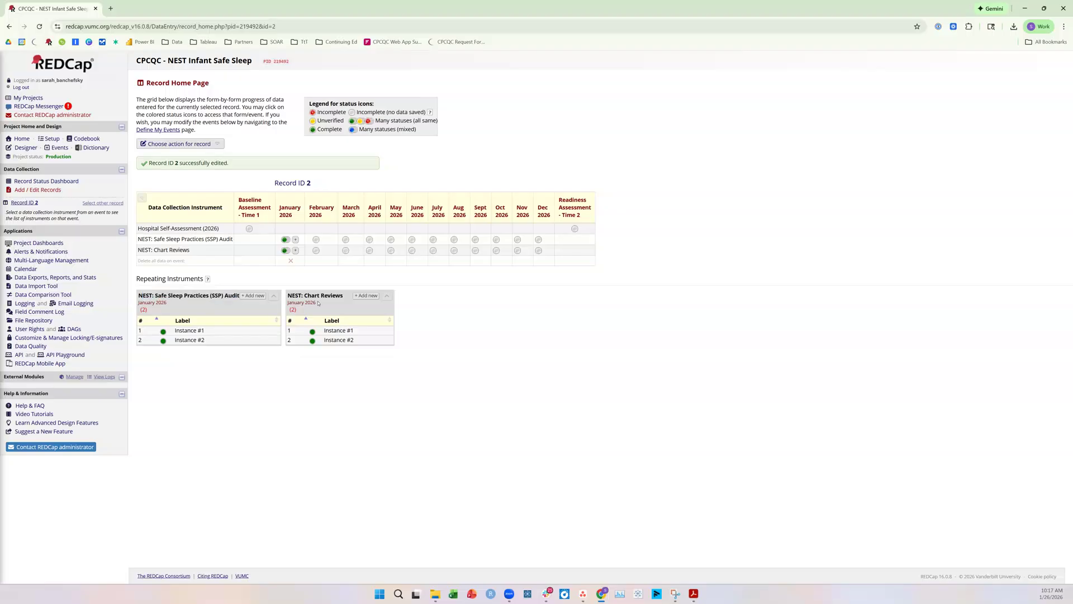
drag(301, 296, 338, 296)
click(343, 307)
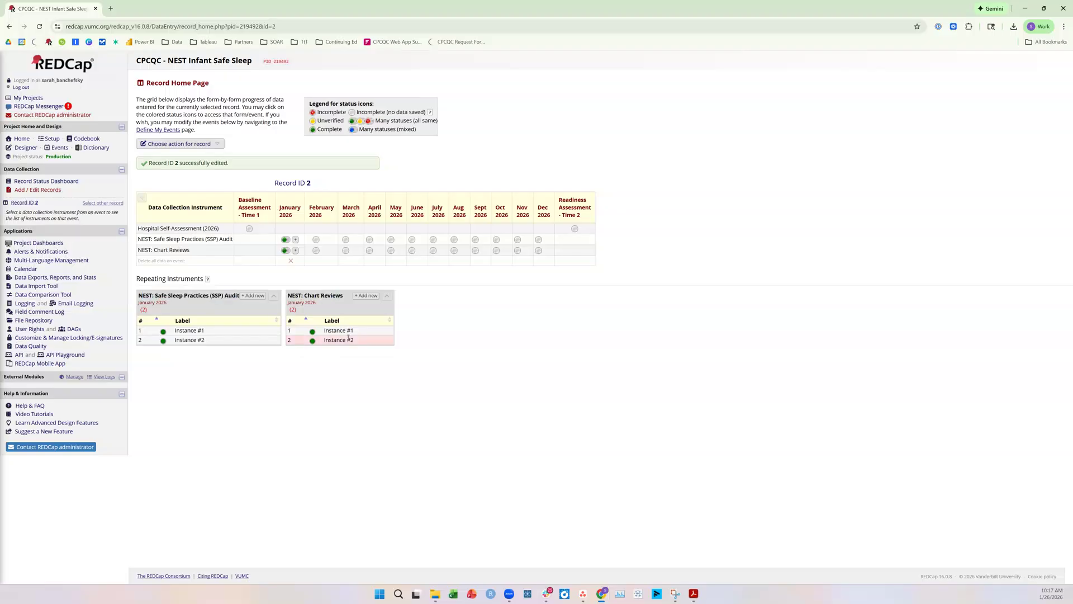